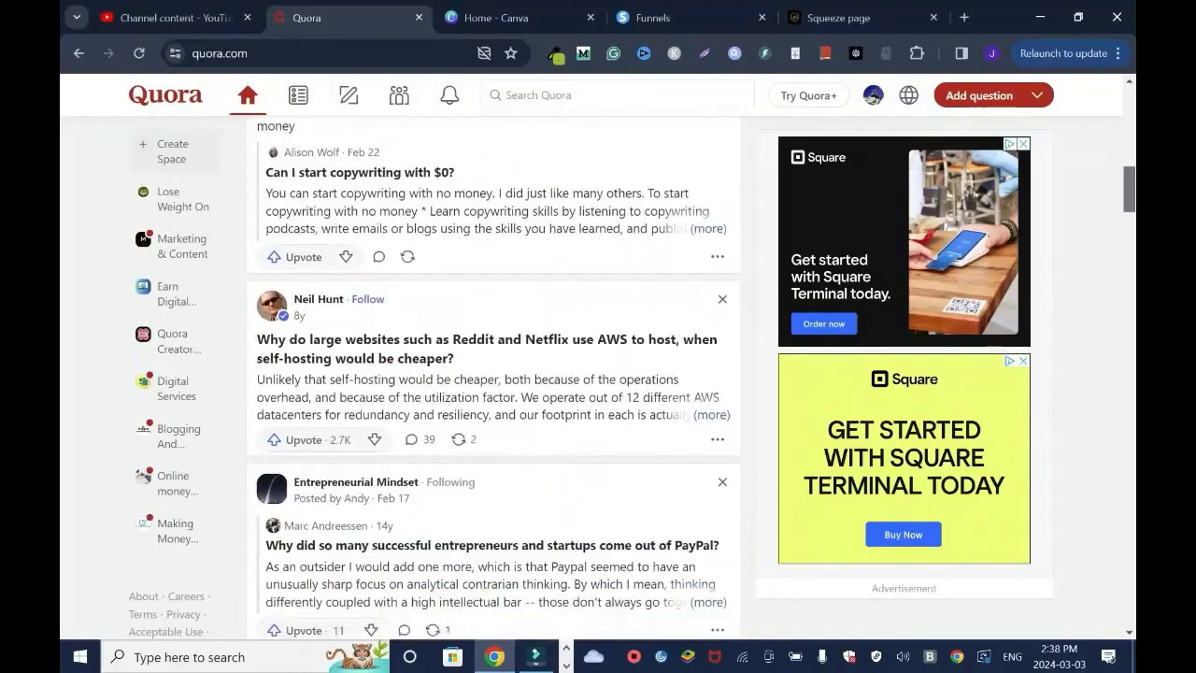
Step: Look over the Quora home feed and the Shopify dropshipping squeeze page, including its free trial offer
{"action": "scroll", "coordinate": [493, 373], "scroll_direction": "down", "scroll_amount": 15}
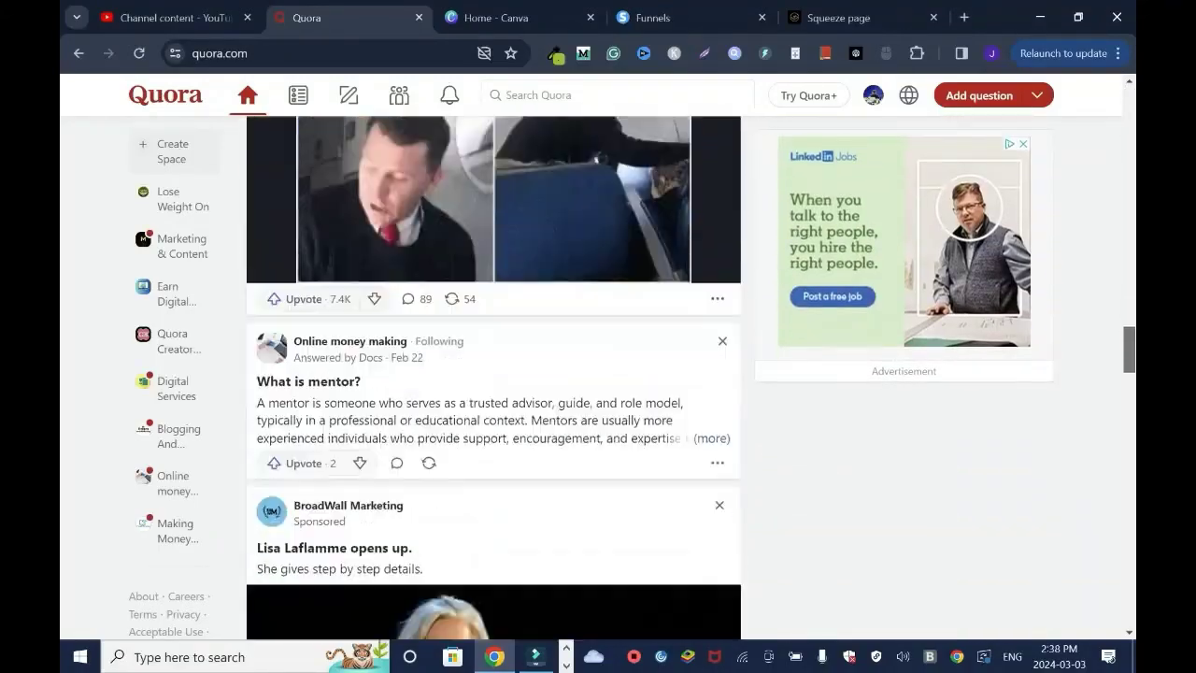
{"action": "scroll", "coordinate": [493, 374], "scroll_direction": "down", "scroll_amount": 15}
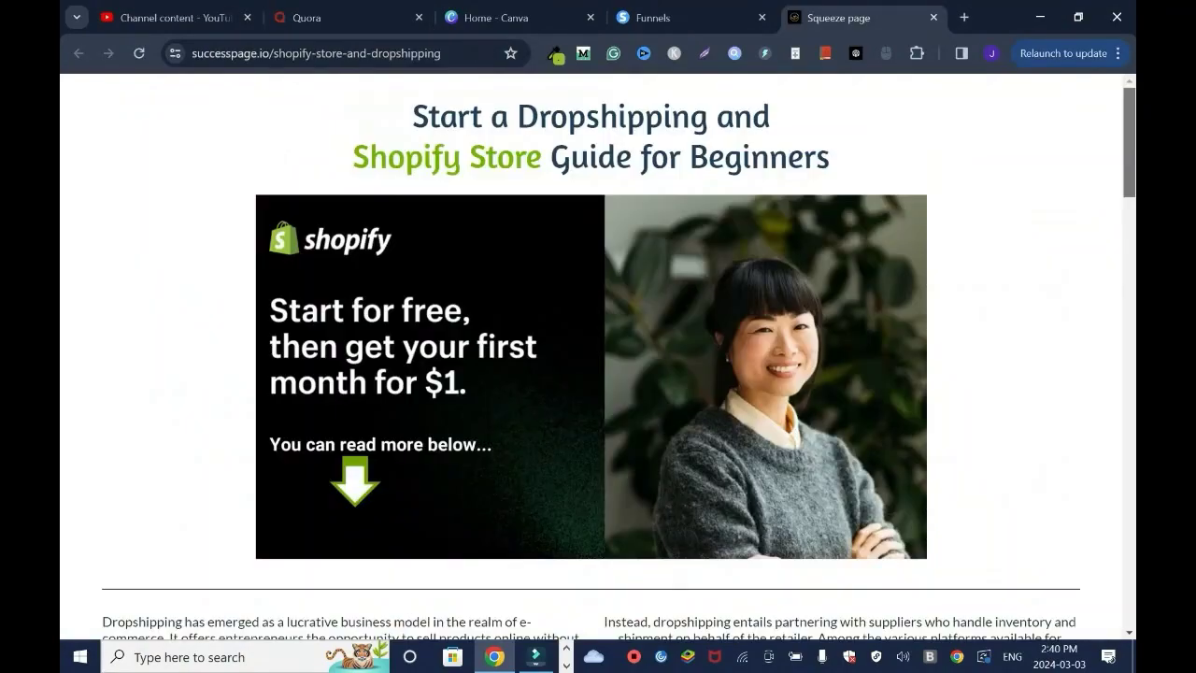
{"action": "scroll", "coordinate": [598, 355], "scroll_direction": "down", "scroll_amount": 7}
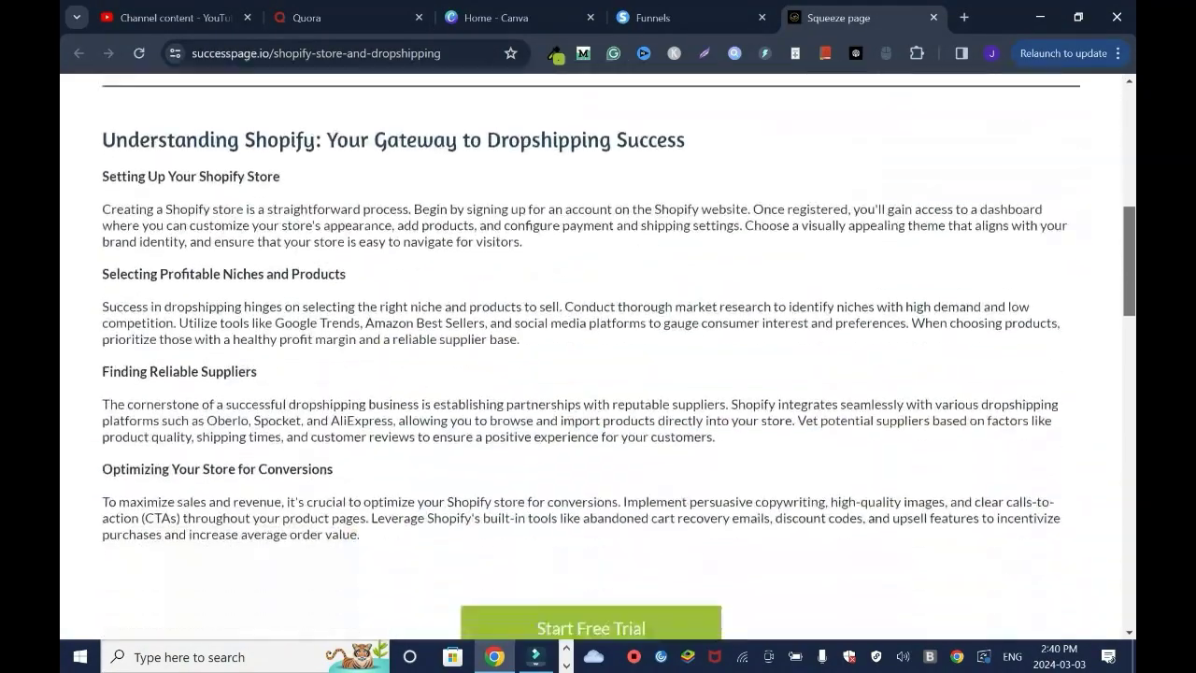
{"action": "scroll", "coordinate": [598, 355], "scroll_direction": "down", "scroll_amount": 15}
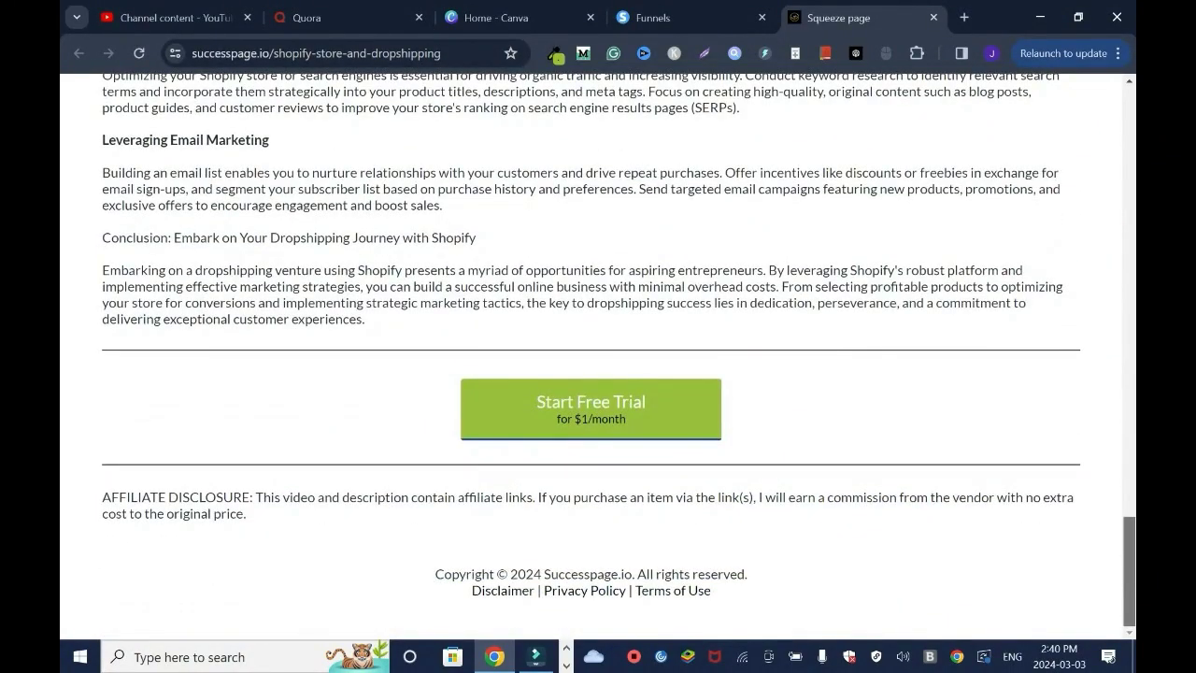
{"action": "scroll", "coordinate": [598, 355], "scroll_direction": "up", "scroll_amount": 5}
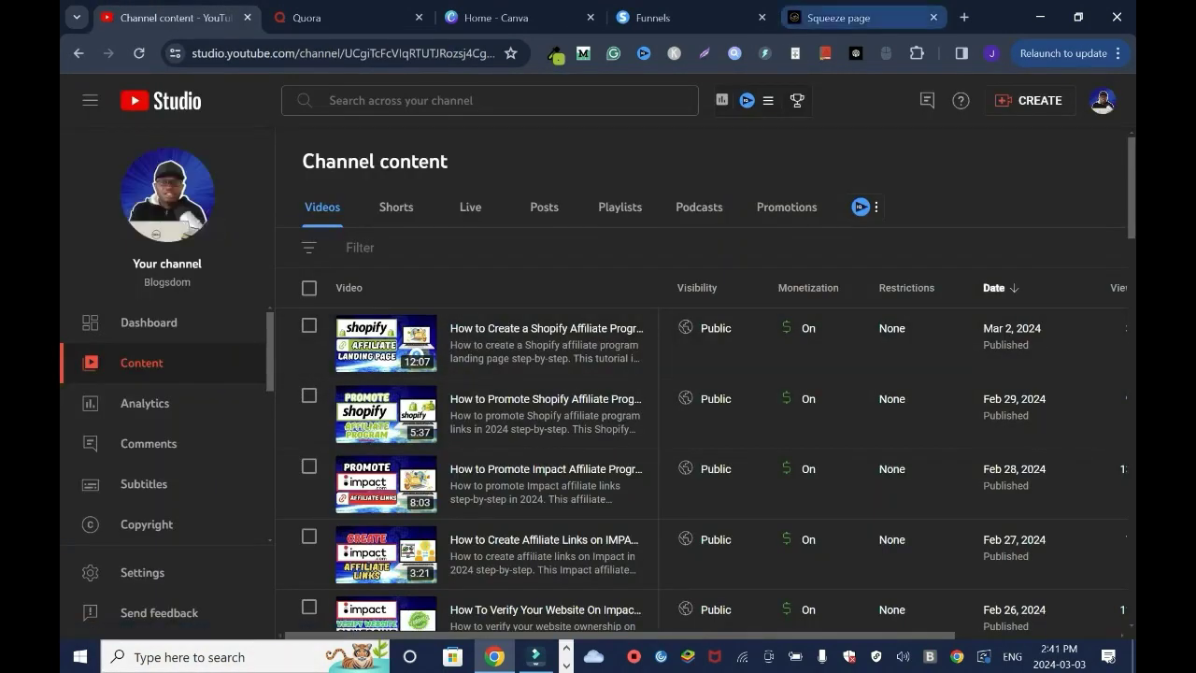
{"action": "left_click", "coordinate": [342, 18]}
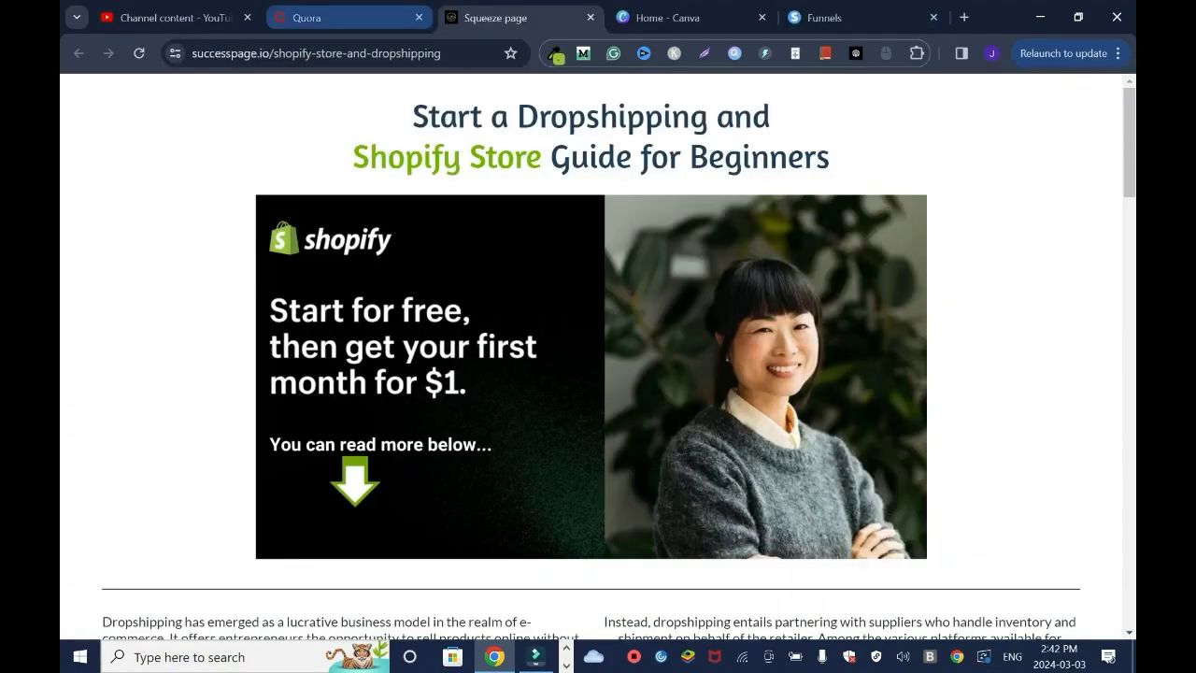
{"action": "left_click", "coordinate": [342, 18]}
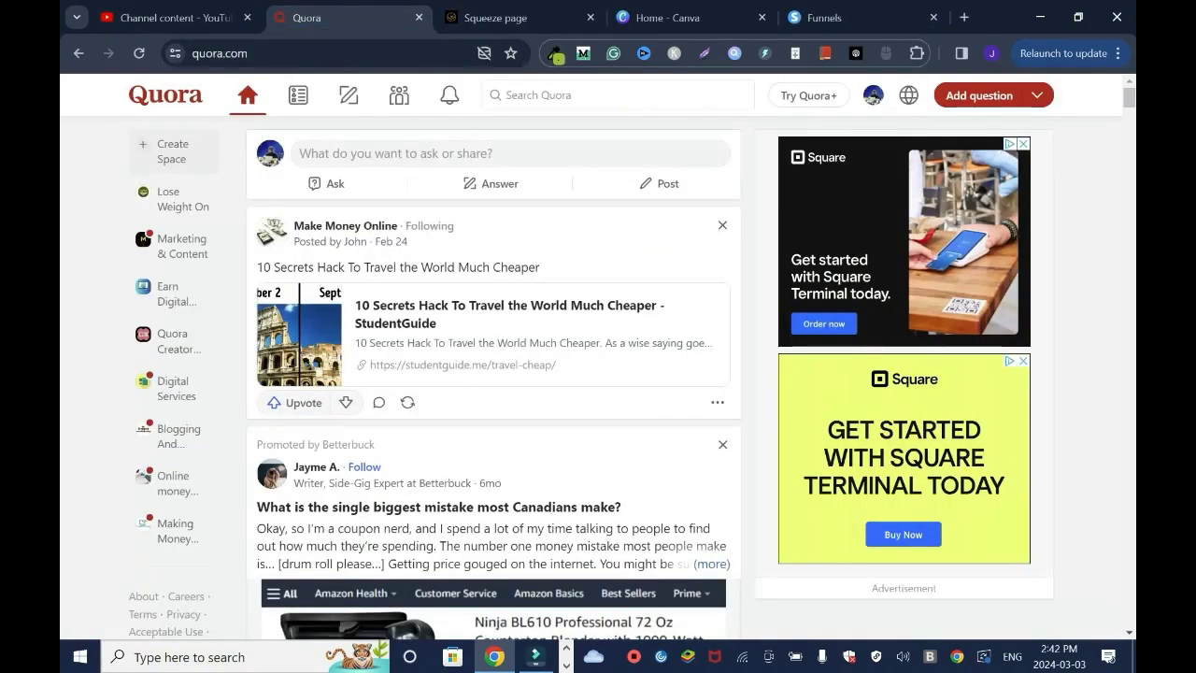
{"action": "key", "text": "ctrl+3"}
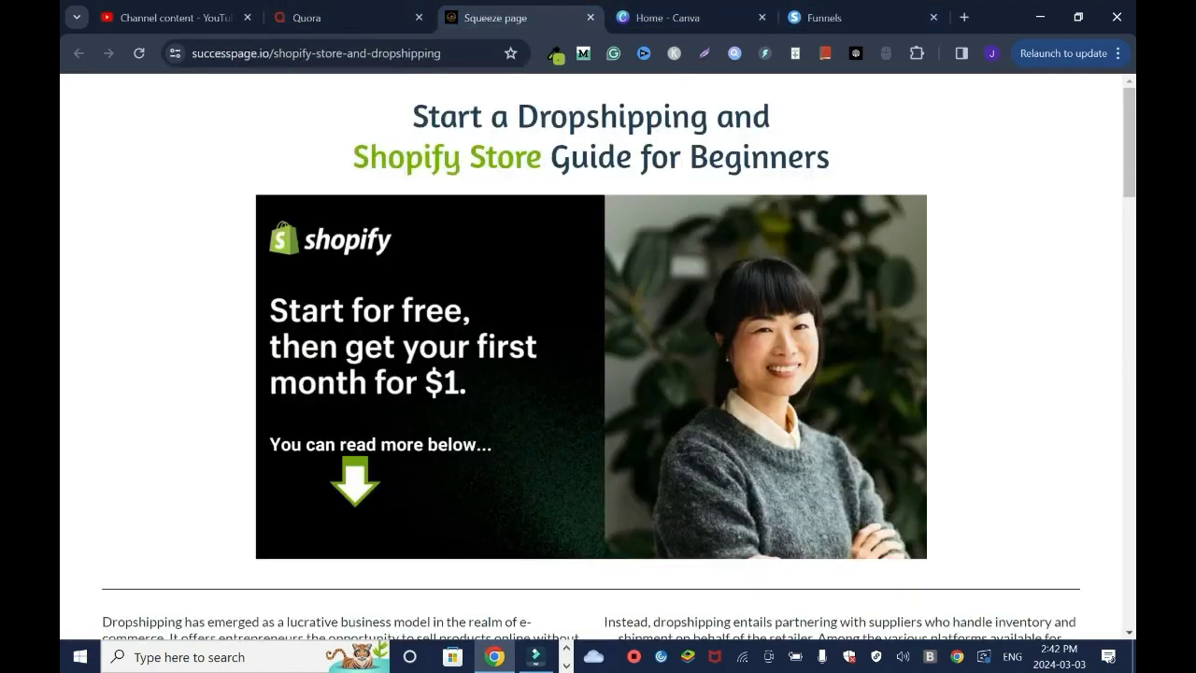
{"action": "key", "text": "ctrl+2"}
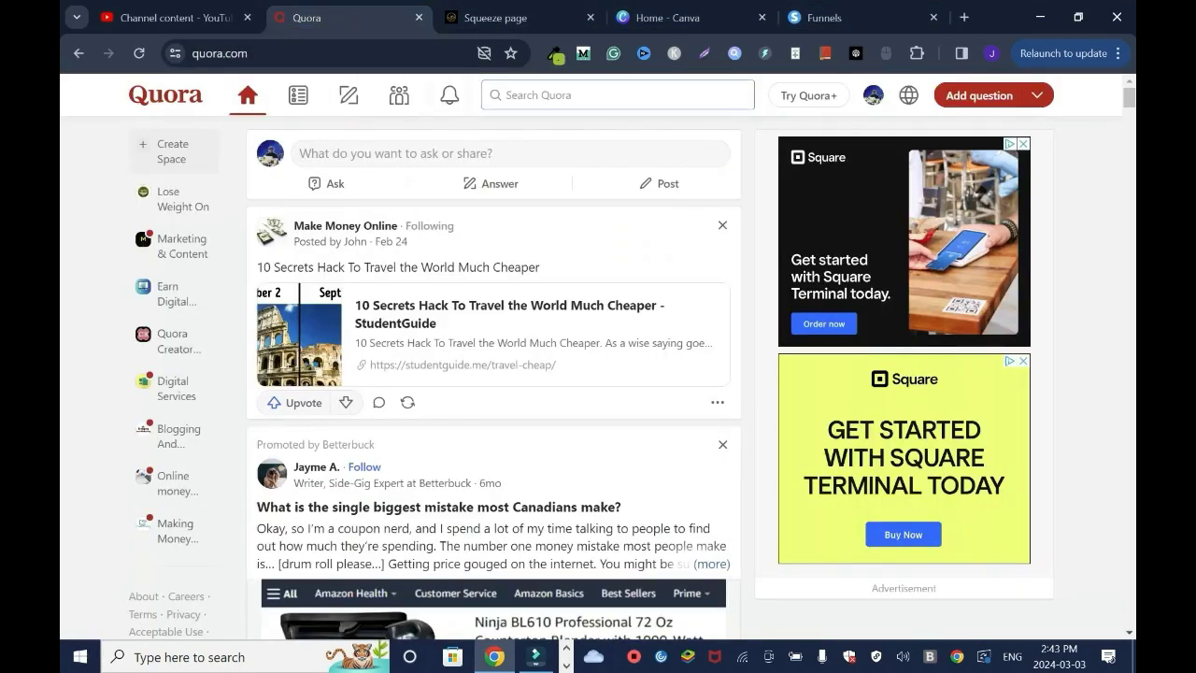
Step: Search Quora for "dropshipping with shopify" and look through the questions in the results
{"action": "left_click", "coordinate": [617, 94]}
{"action": "type", "text": "dropshippin"}
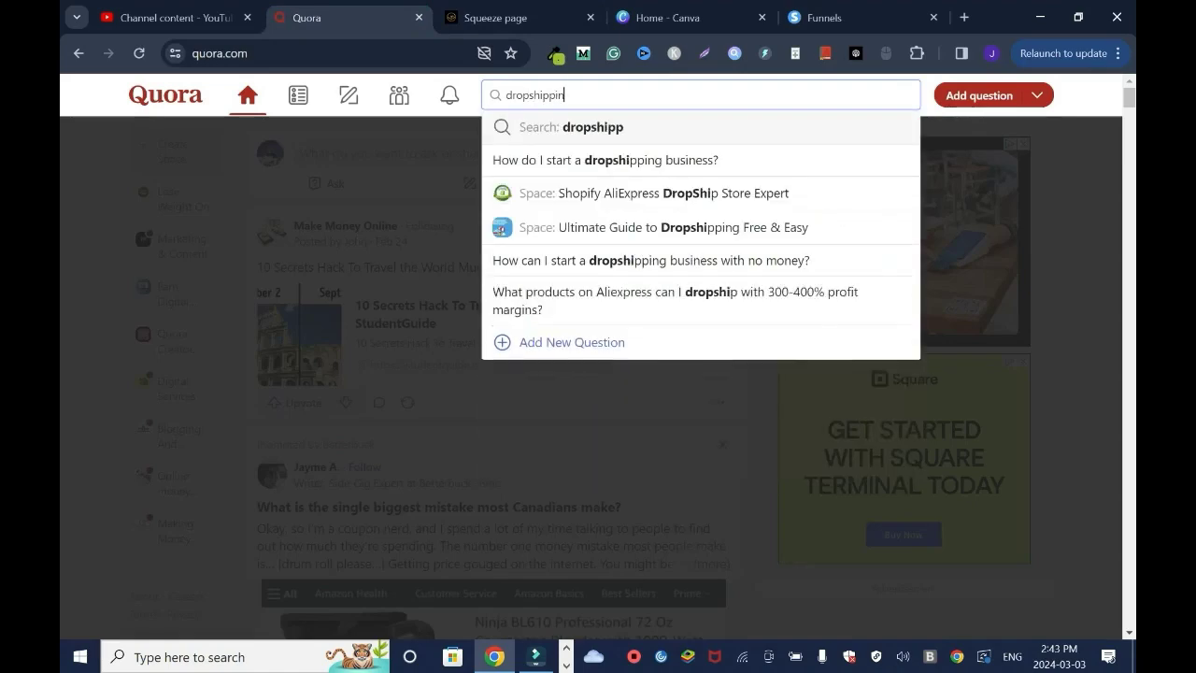
{"action": "type", "text": "g with shopify"}
{"action": "key", "text": "Return"}
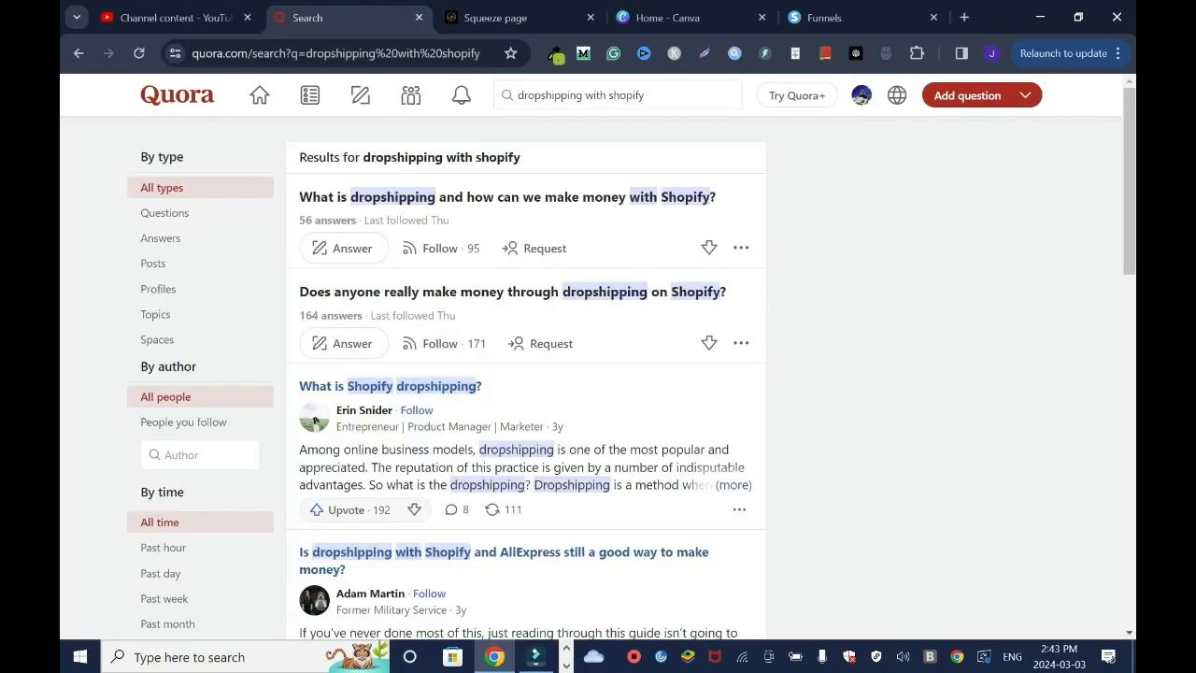
{"action": "scroll", "coordinate": [314, 421], "scroll_direction": "down", "scroll_amount": 15}
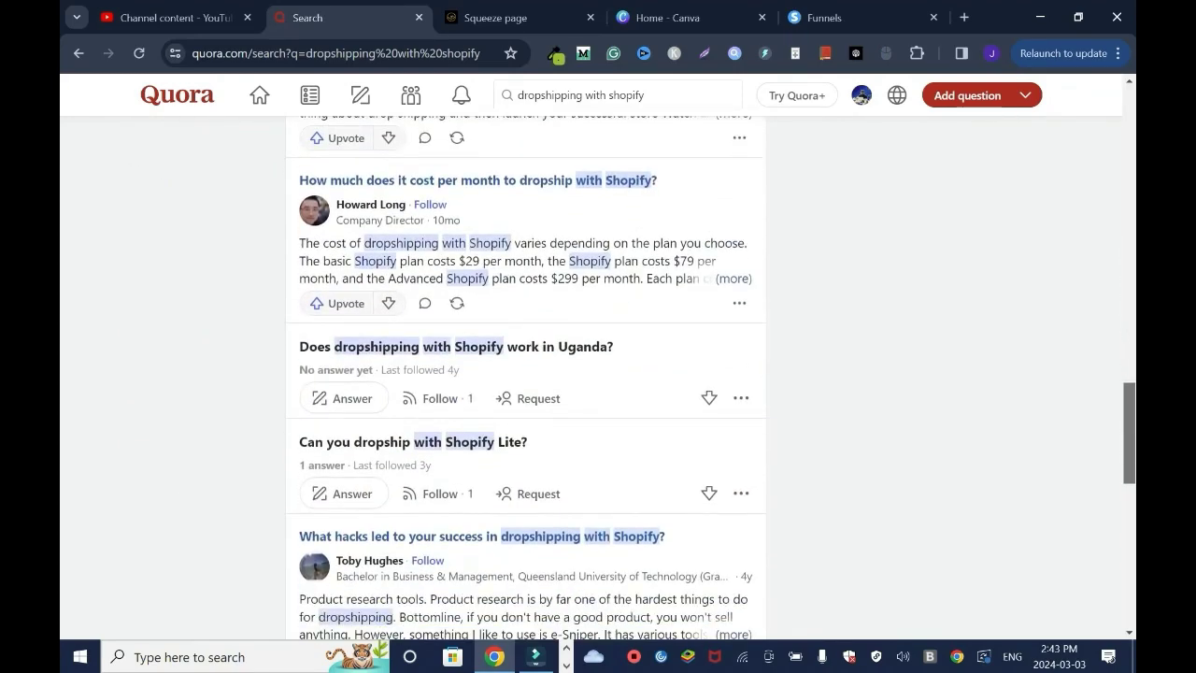
{"action": "scroll", "coordinate": [315, 421], "scroll_direction": "up", "scroll_amount": 20}
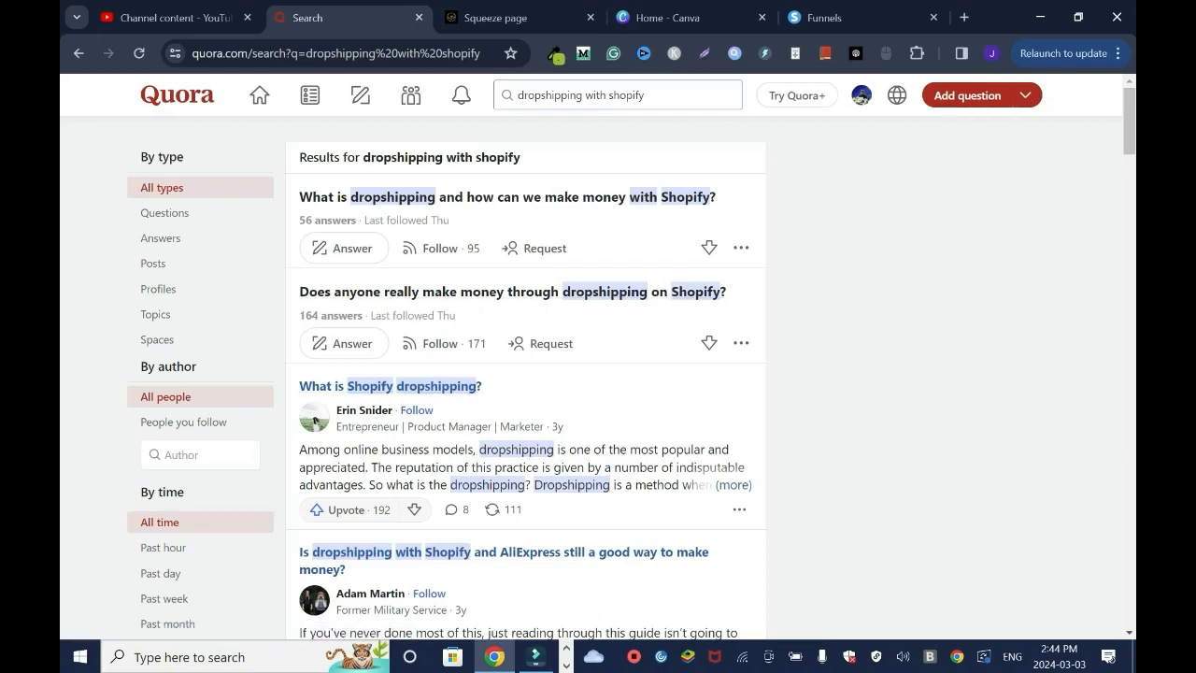
Step: Replace the Quora search with "build shopify store" and run it
{"action": "left_click_drag", "start_coordinate": [609, 94], "coordinate": [518, 95]}
{"action": "key", "text": "BackSpace"}
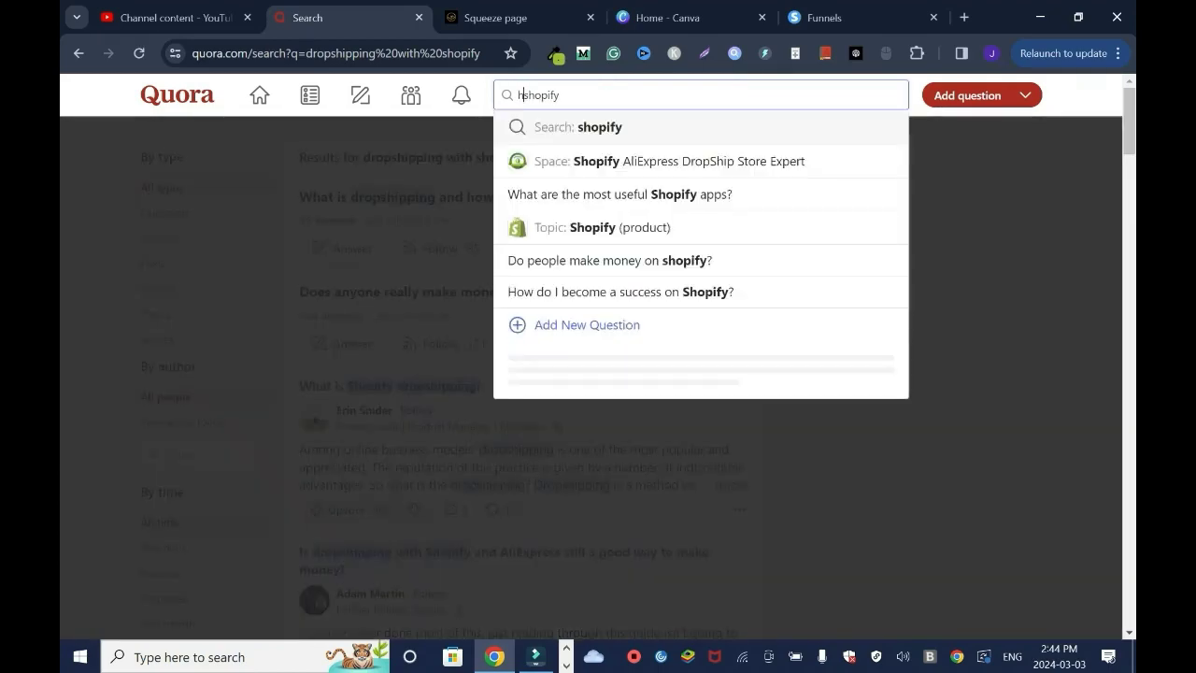
{"action": "key", "text": "Right"}
{"action": "key", "text": "Right"}
{"action": "type", "text": "build"}
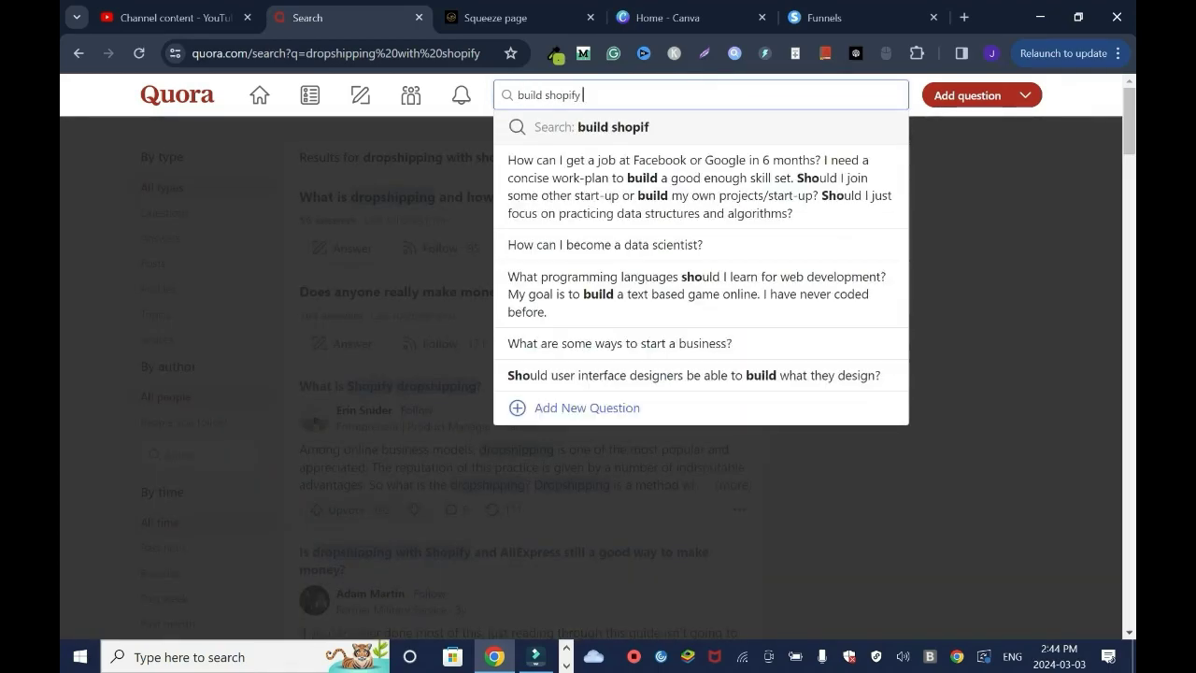
{"action": "key", "text": "End"}
{"action": "type", "text": "store"}
{"action": "key", "text": "Return"}
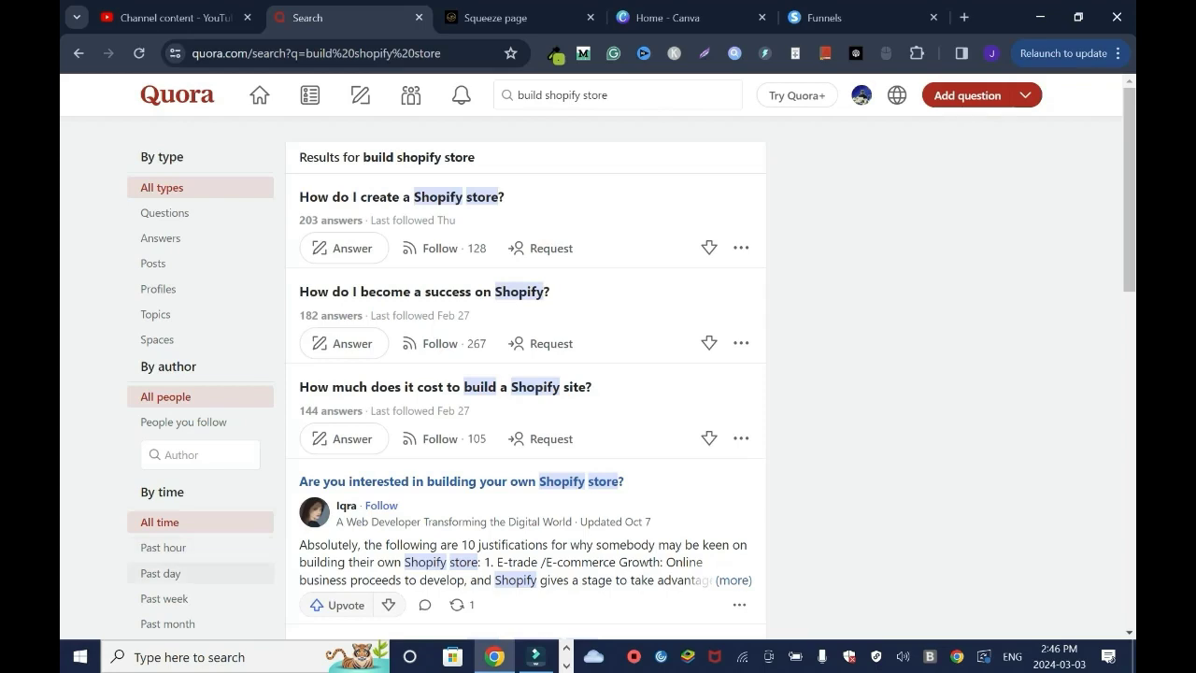
Step: Check the search results for the past day and past week, and return to results from all time
{"action": "left_click", "coordinate": [180, 569]}
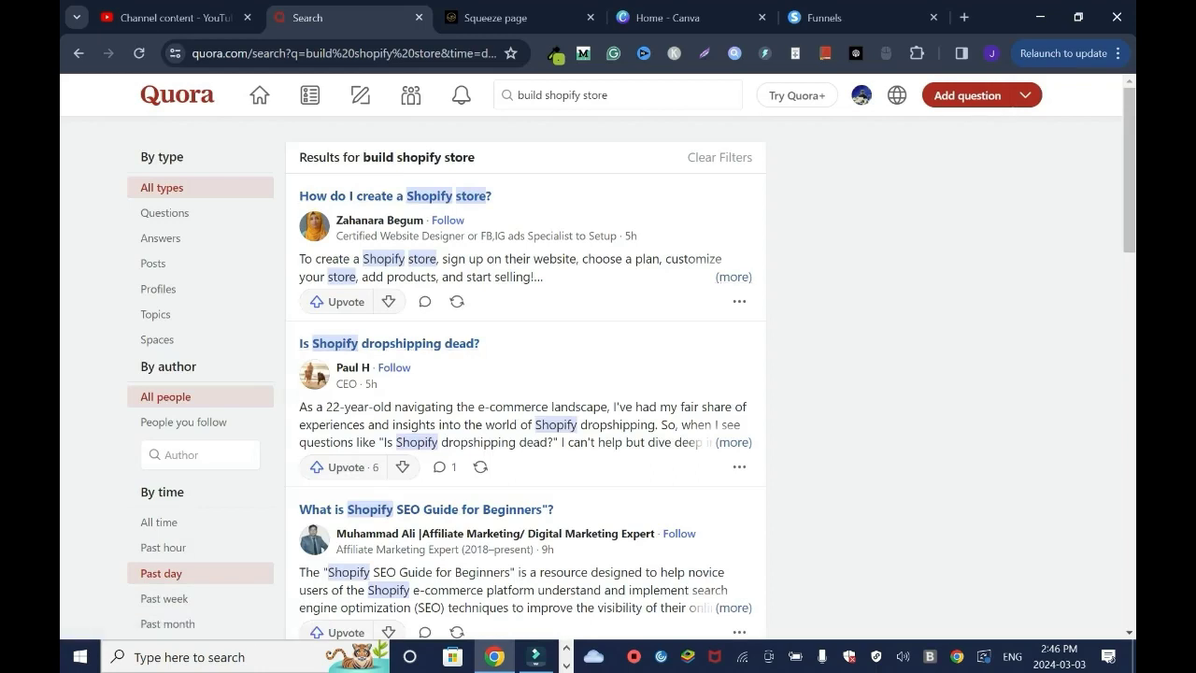
{"action": "mouse_move", "coordinate": [314, 229]}
{"action": "key", "text": "alt+Left"}
{"action": "key", "text": "alt+Left"}
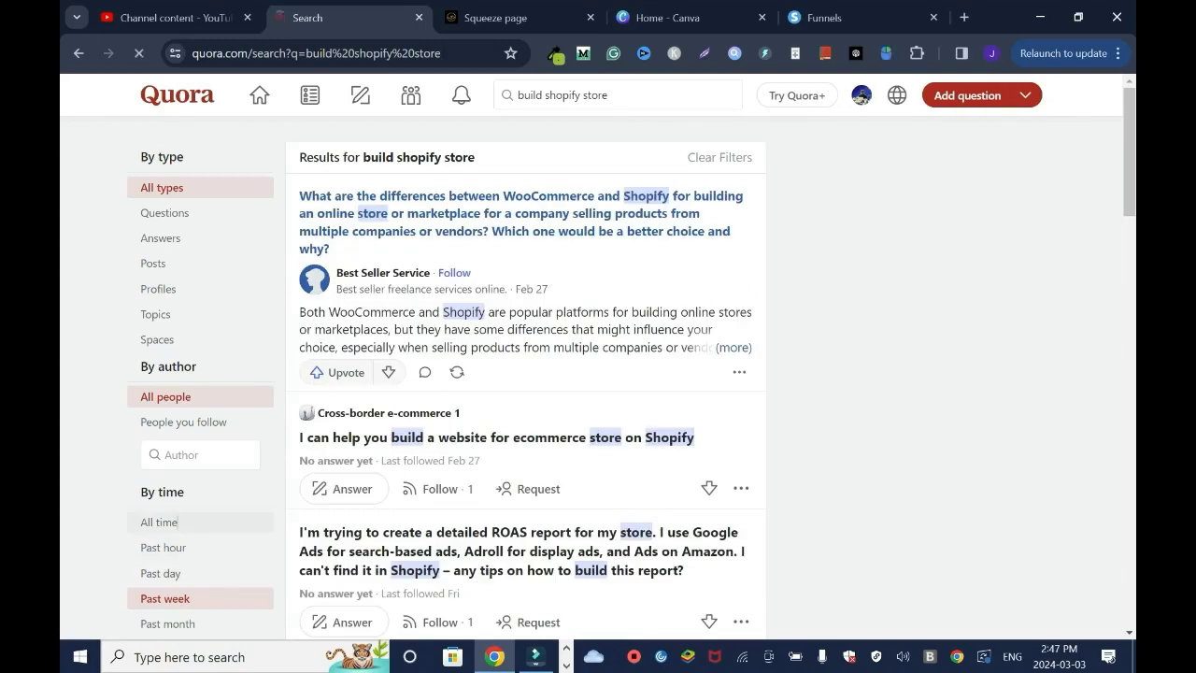
Step: Start an answer to "How do I create a Shopify store?" and copy the question title
{"action": "left_click", "coordinate": [344, 247]}
{"action": "left_click", "coordinate": [342, 248]}
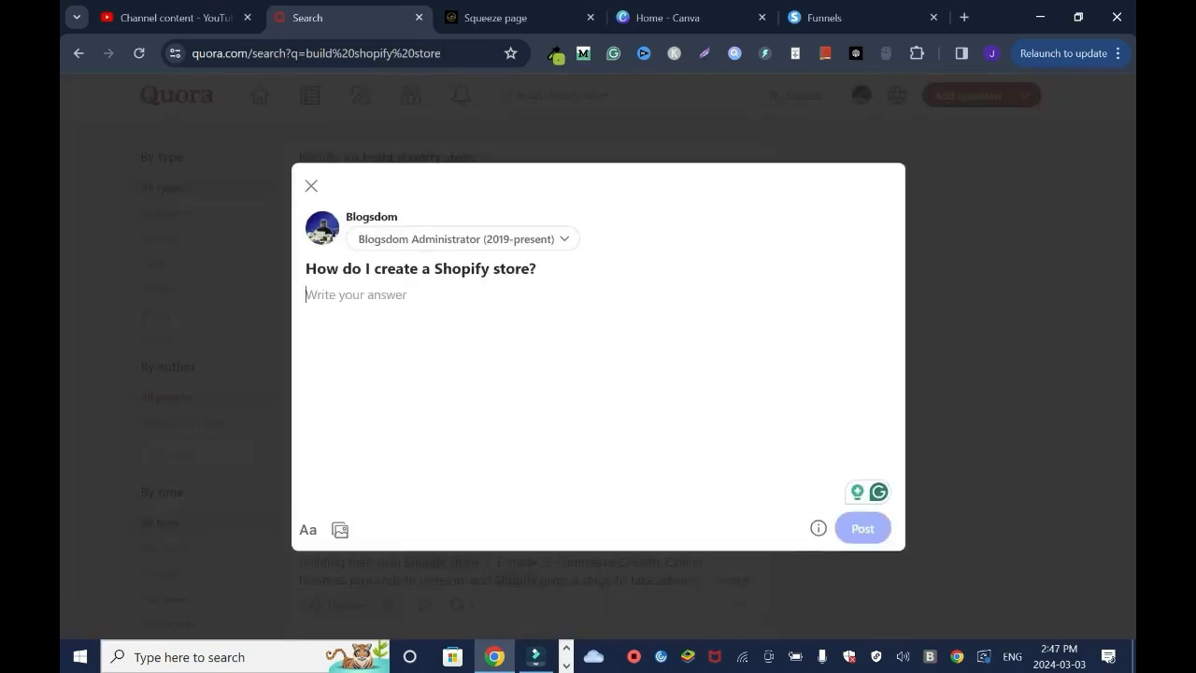
{"action": "double_click", "coordinate": [462, 269]}
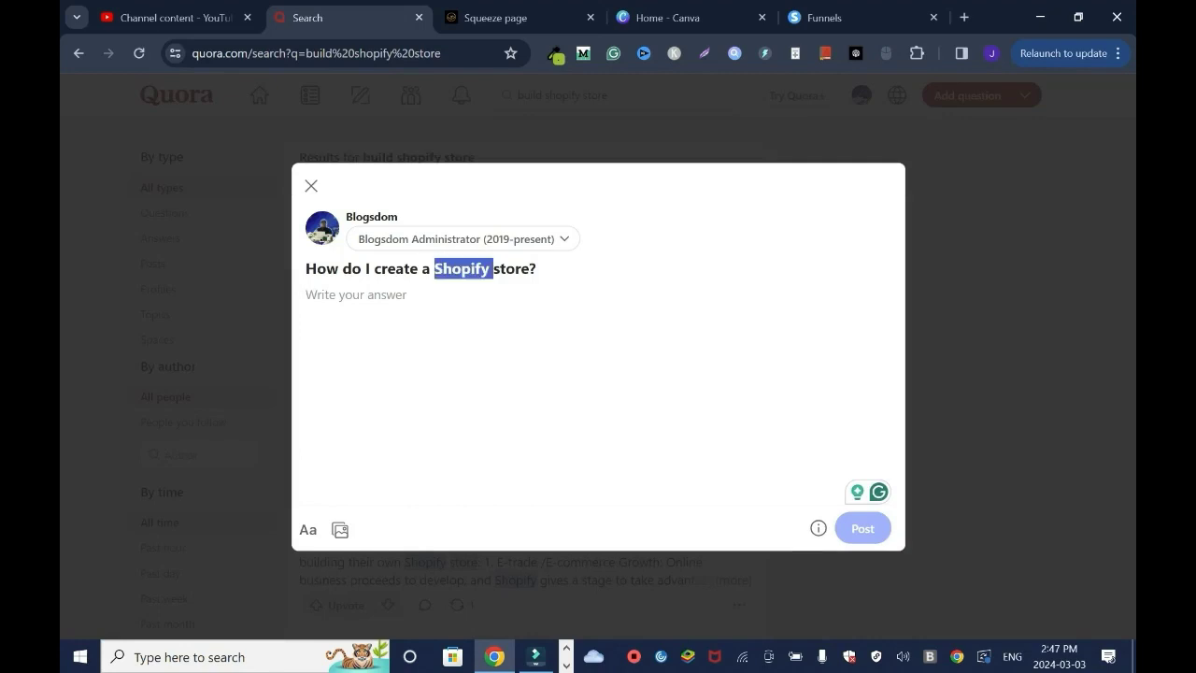
{"action": "triple_click", "coordinate": [463, 268]}
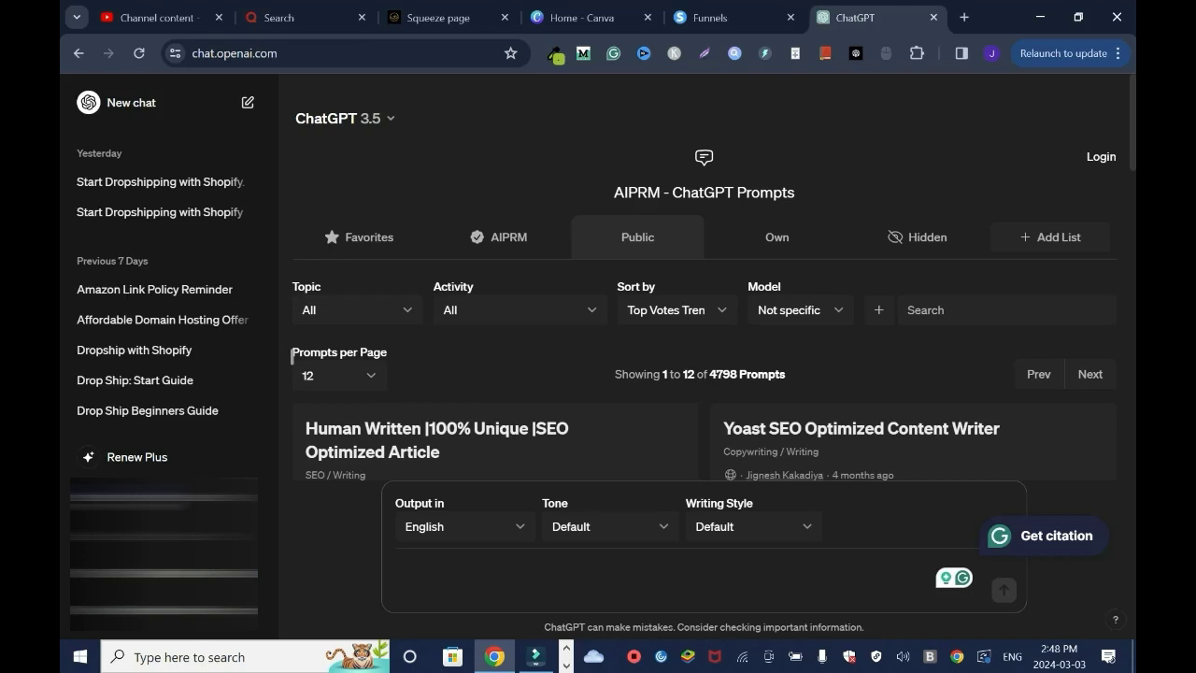
Step: Ask ChatGPT for five paragraphs answering "How do I create a Shopify store?" based on experience, straight to the point, in simple grade 12 English without big grammar
{"action": "type", "text": "How do I create a Shopify store?"}
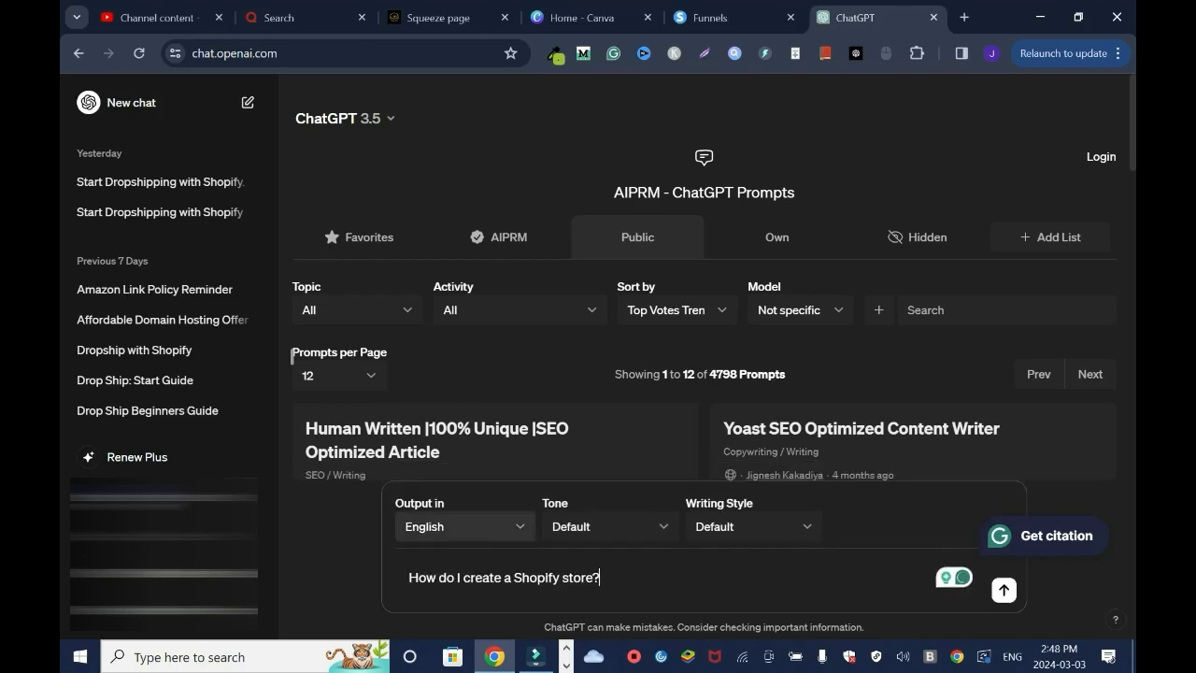
{"action": "left_click", "coordinate": [409, 578]}
{"action": "type", "text": "Write a "}
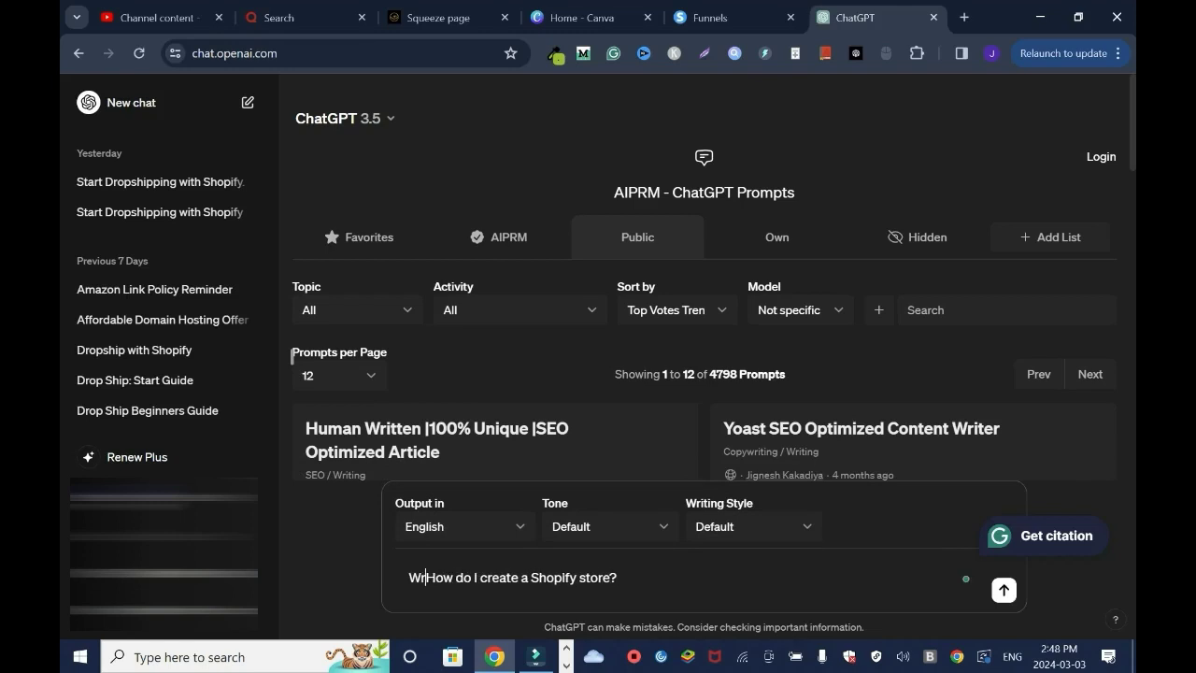
{"action": "type", "text": "five paragraph"}
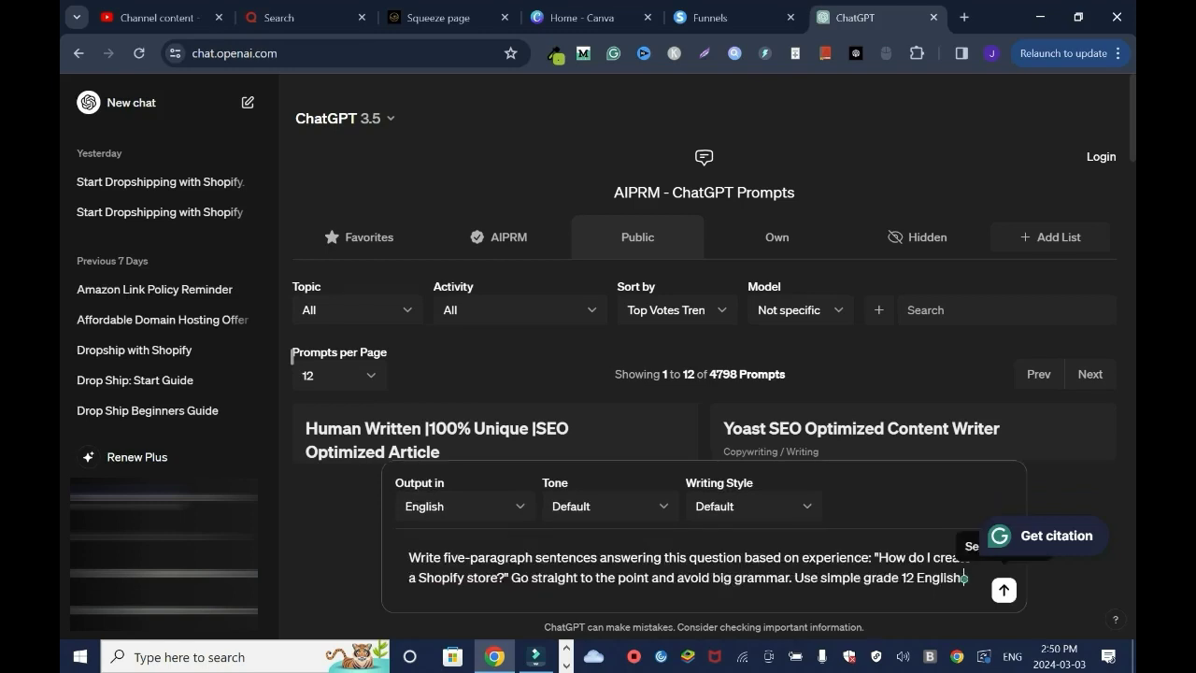
{"action": "key", "text": "Return"}
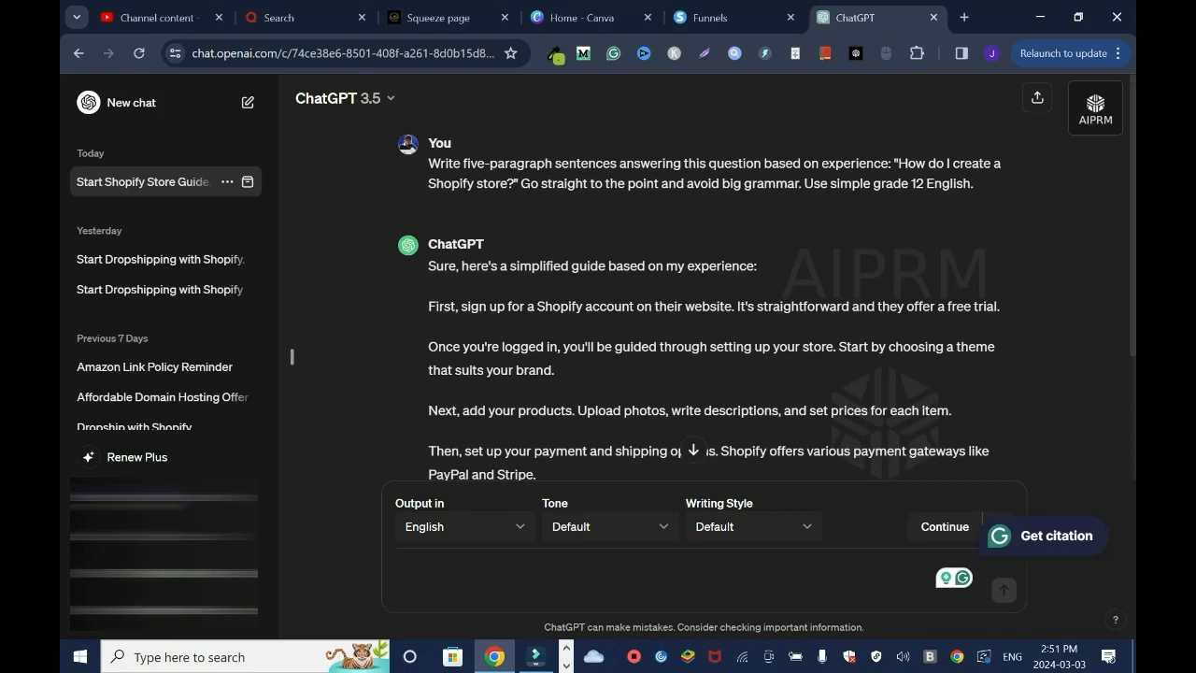
Step: Copy the five guide paragraphs of the reply without its introductory line, and return to the Quora answer draft
{"action": "scroll", "coordinate": [706, 299], "scroll_direction": "down", "scroll_amount": 1}
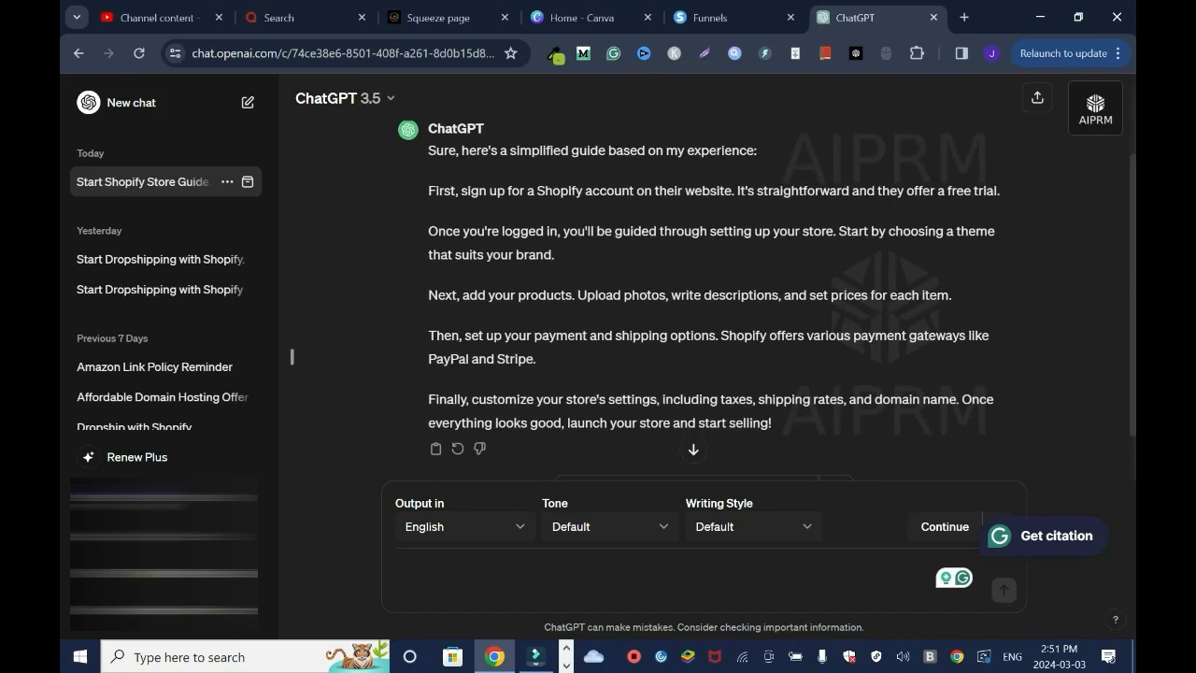
{"action": "left_click_drag", "start_coordinate": [772, 422], "coordinate": [428, 191]}
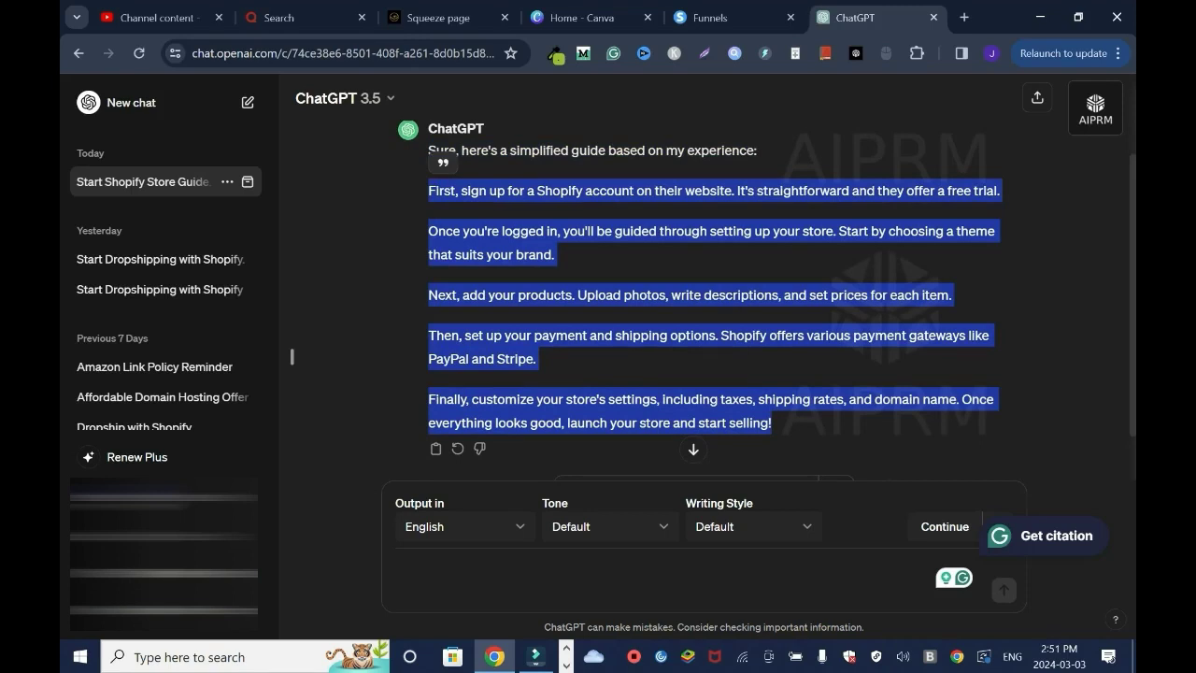
{"action": "right_click", "coordinate": [509, 246]}
{"action": "left_click", "coordinate": [541, 256]}
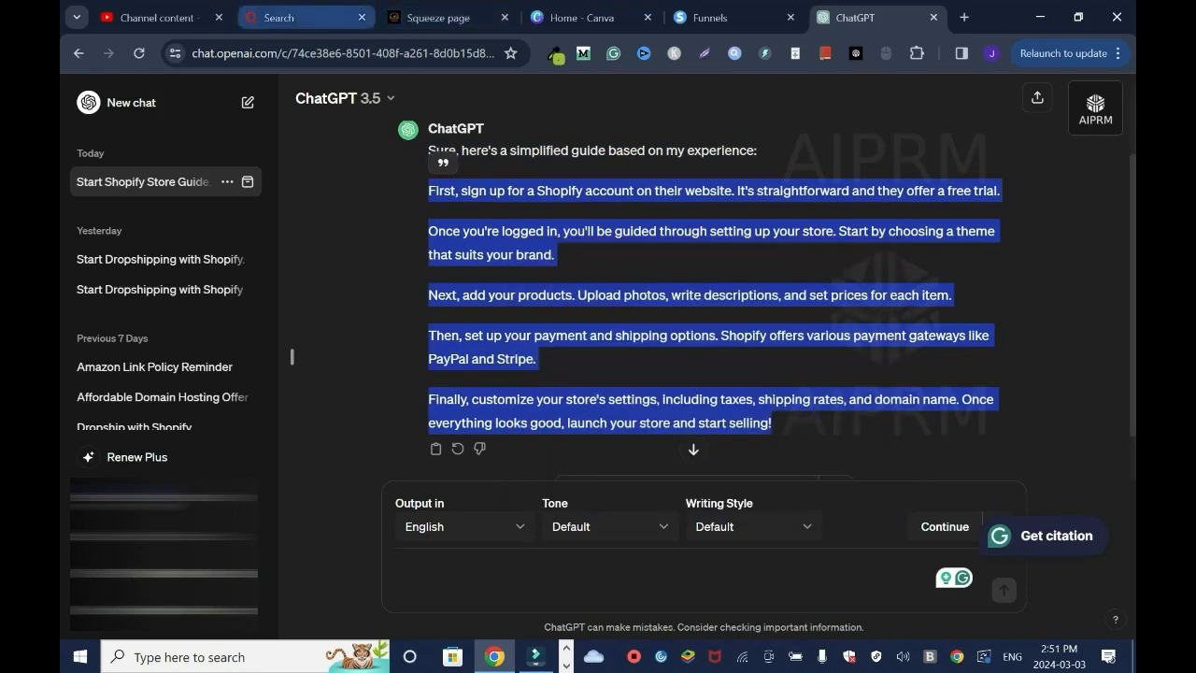
{"action": "left_click", "coordinate": [289, 17]}
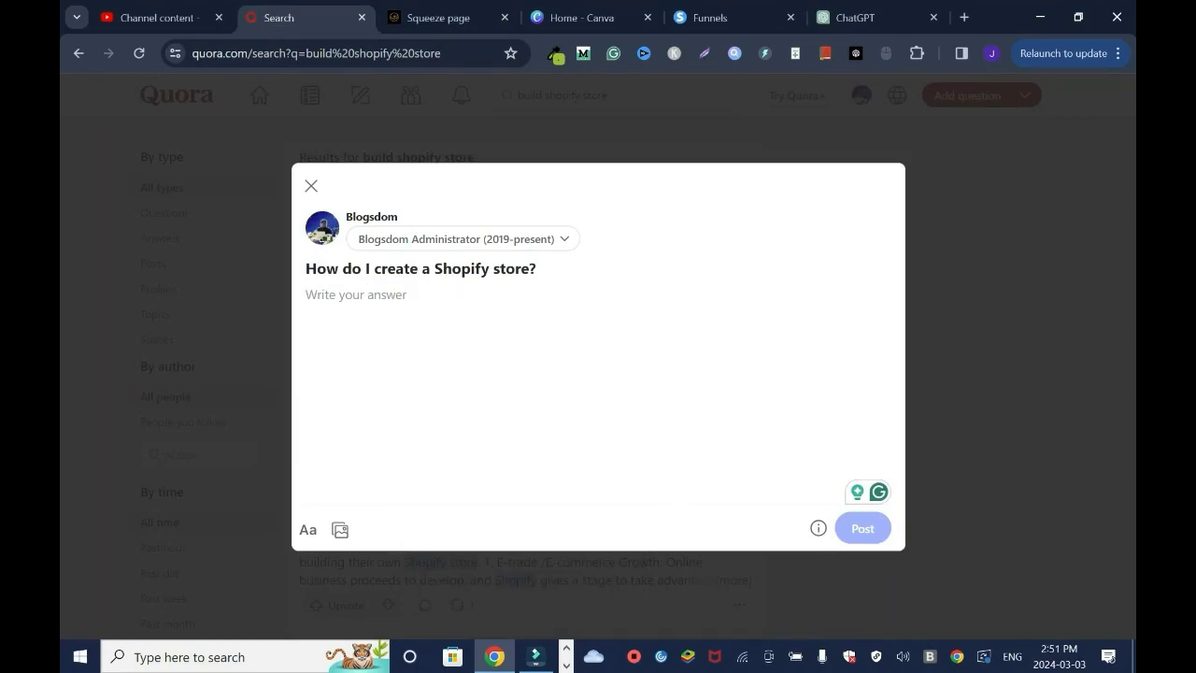
Step: Switch to Canva and create a blank YouTube Thumbnail design
{"action": "left_click", "coordinate": [575, 17]}
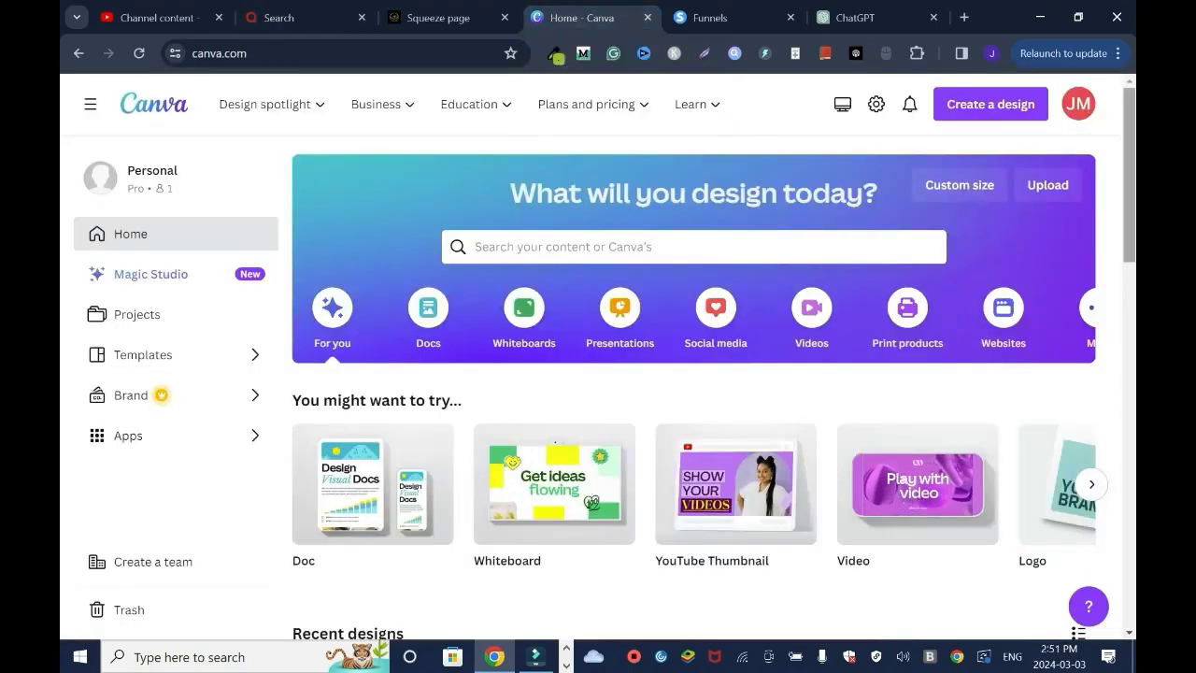
{"action": "mouse_move", "coordinate": [735, 495]}
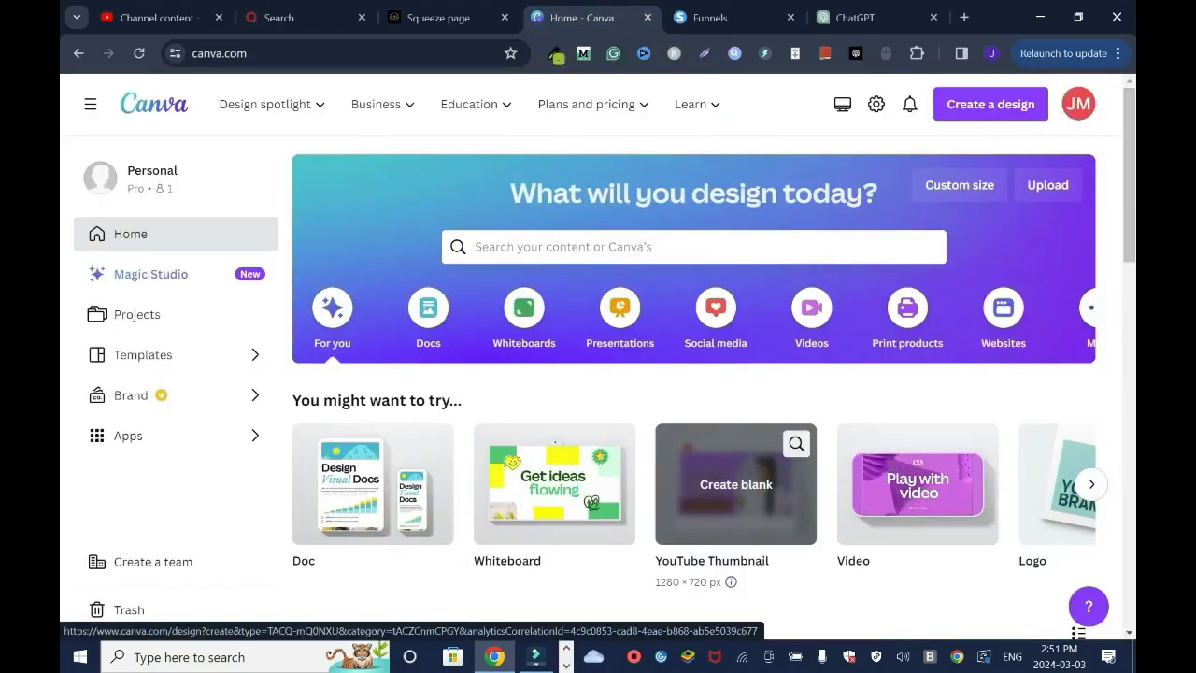
{"action": "left_click", "coordinate": [735, 483]}
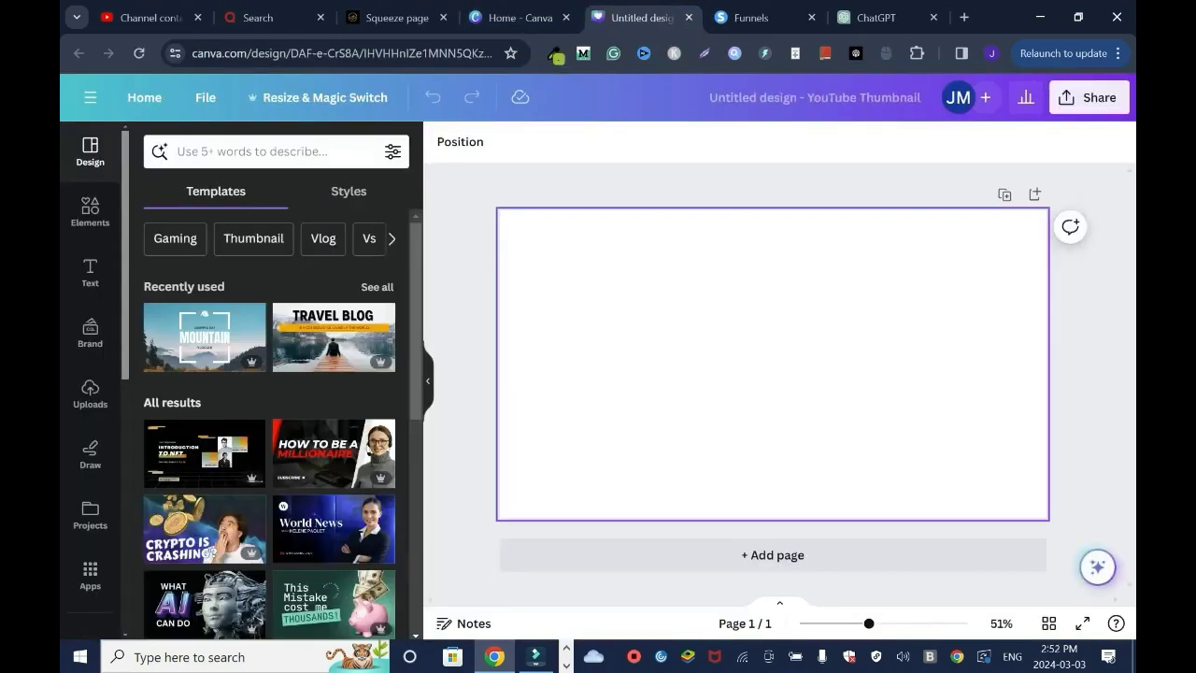
Step: Search the Canva elements for "online store"
{"action": "left_click", "coordinate": [89, 210]}
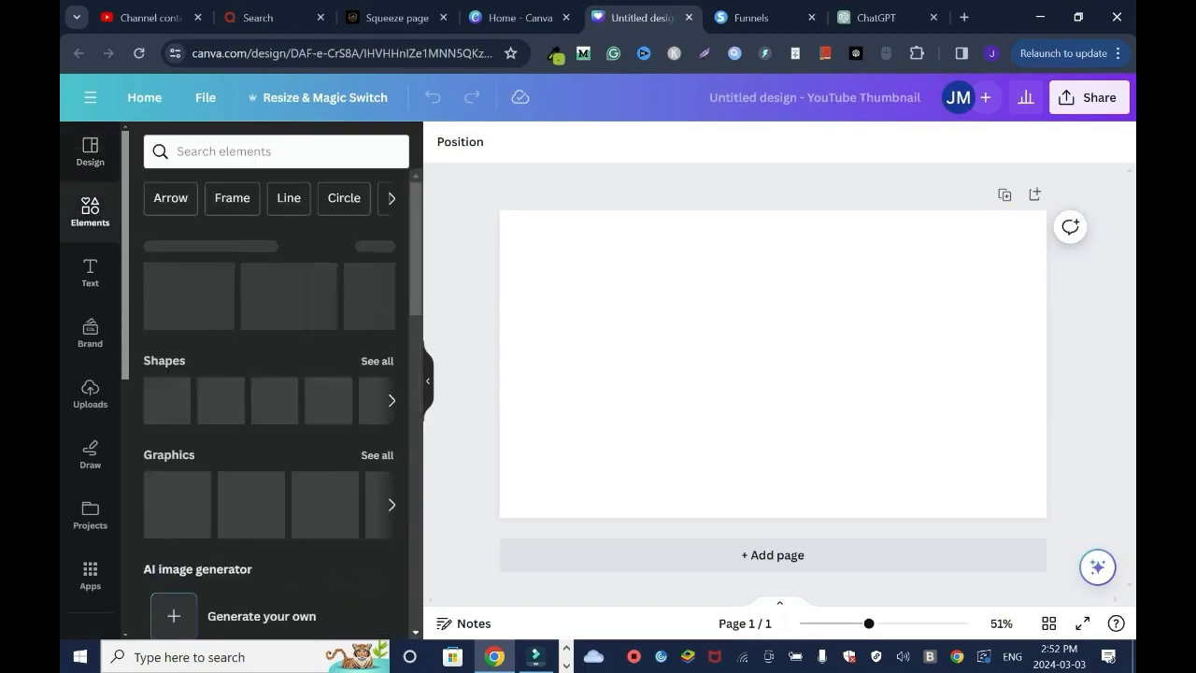
{"action": "left_click", "coordinate": [275, 151]}
{"action": "type", "text": "onlin"}
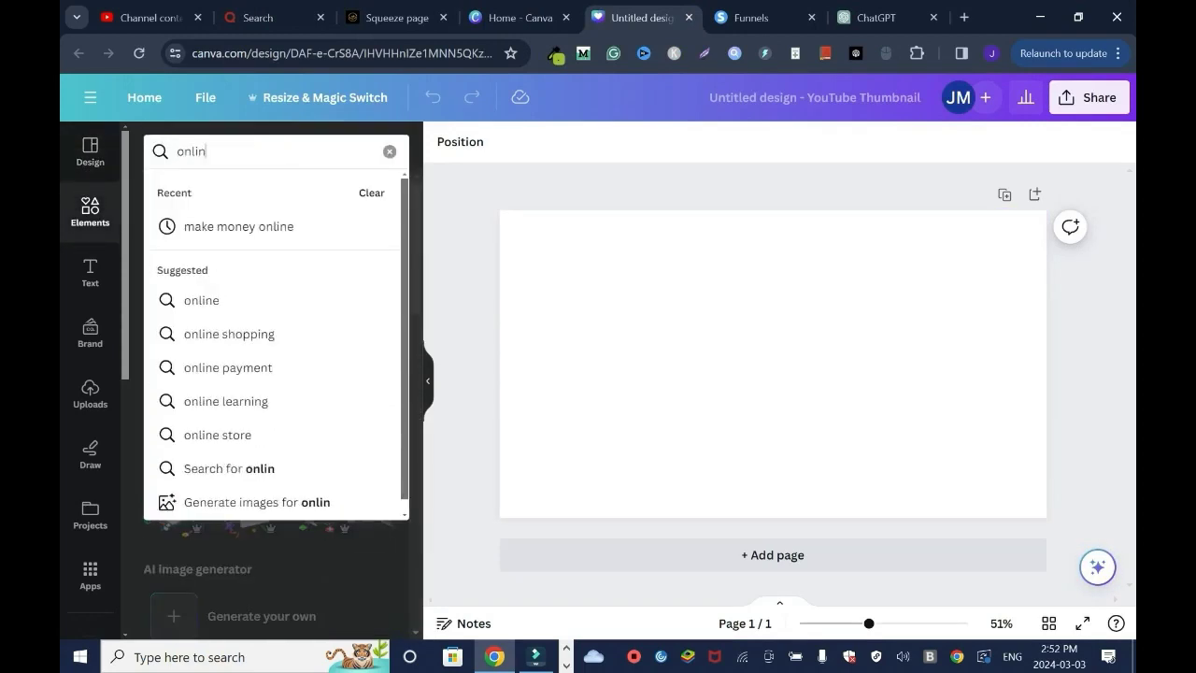
{"action": "type", "text": "e store"}
{"action": "key", "text": "Return"}
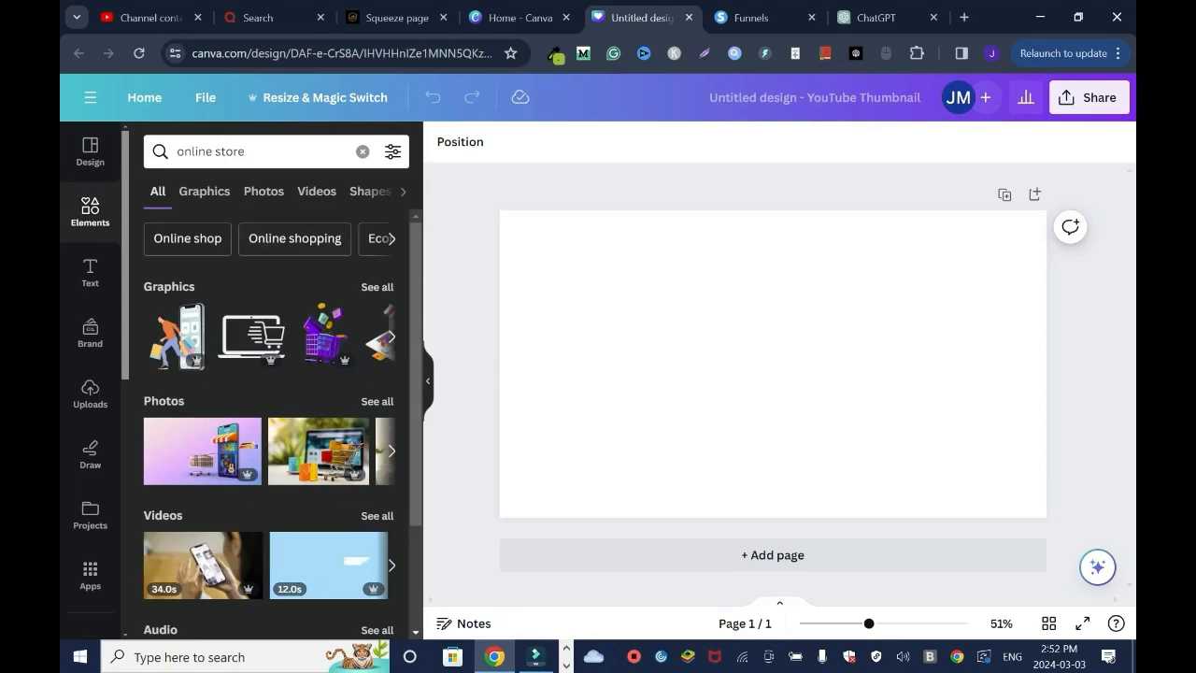
Step: Add the photo of a laptop in front of a clothing rack and dress mannequin, and set it as the page background
{"action": "left_click", "coordinate": [378, 287]}
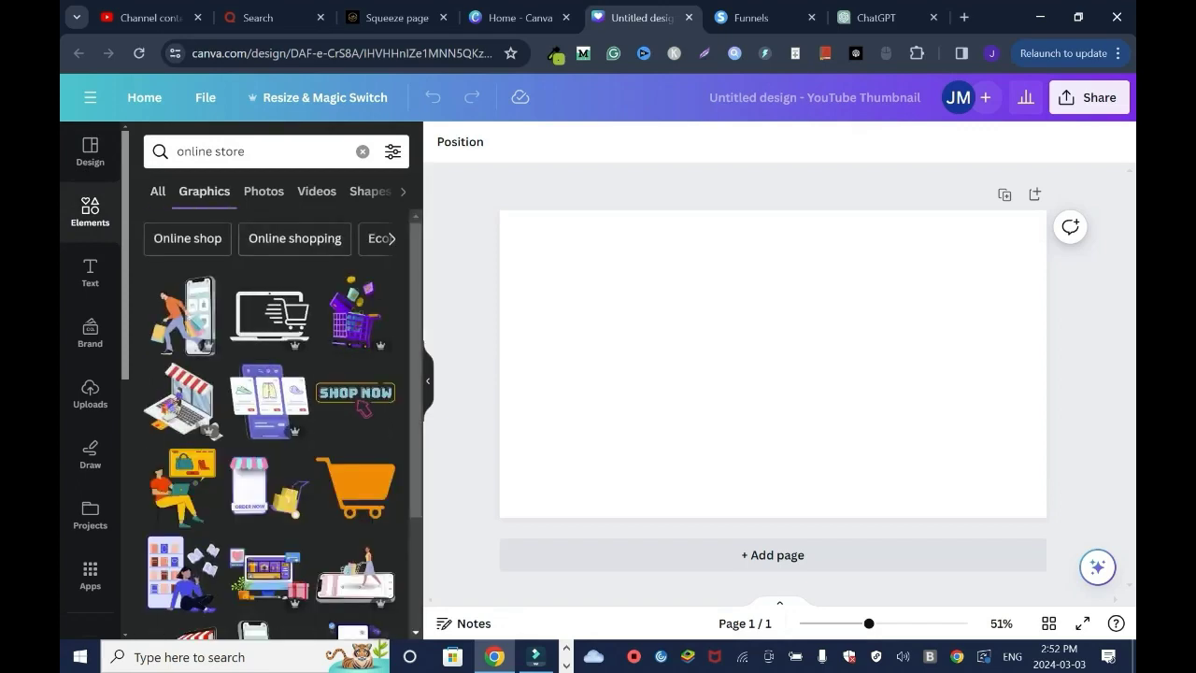
{"action": "left_click", "coordinate": [157, 192]}
{"action": "scroll", "coordinate": [276, 420], "scroll_direction": "down", "scroll_amount": 1}
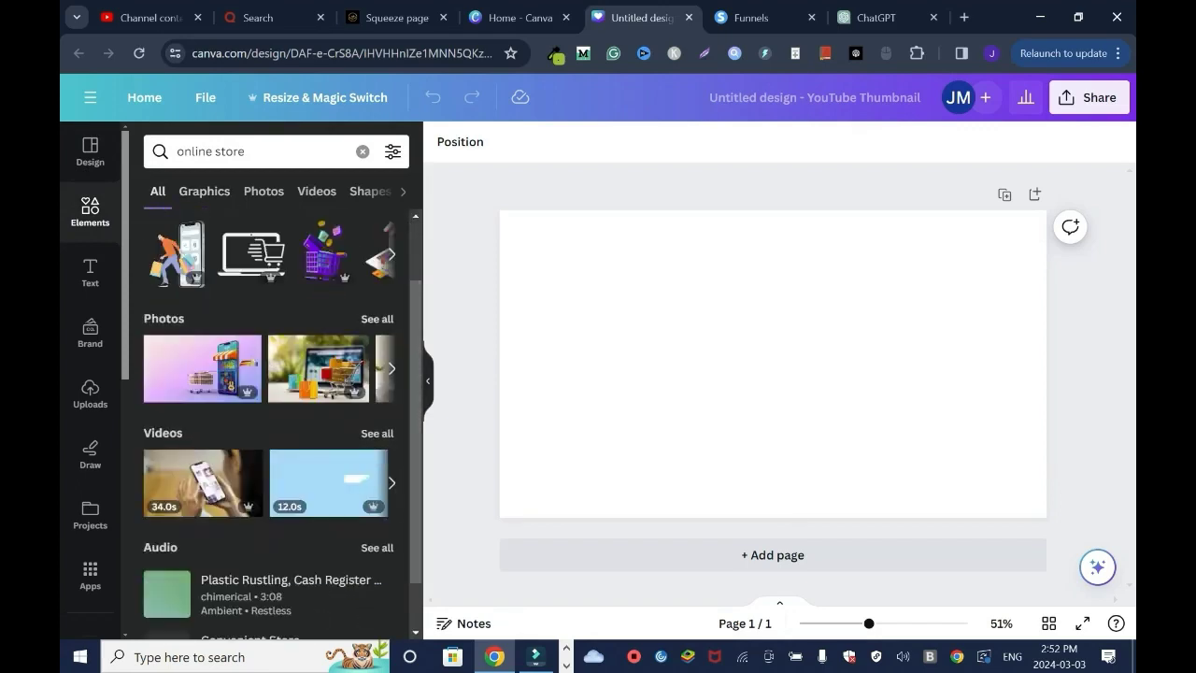
{"action": "left_click", "coordinate": [378, 318]}
{"action": "left_click", "coordinate": [199, 405]}
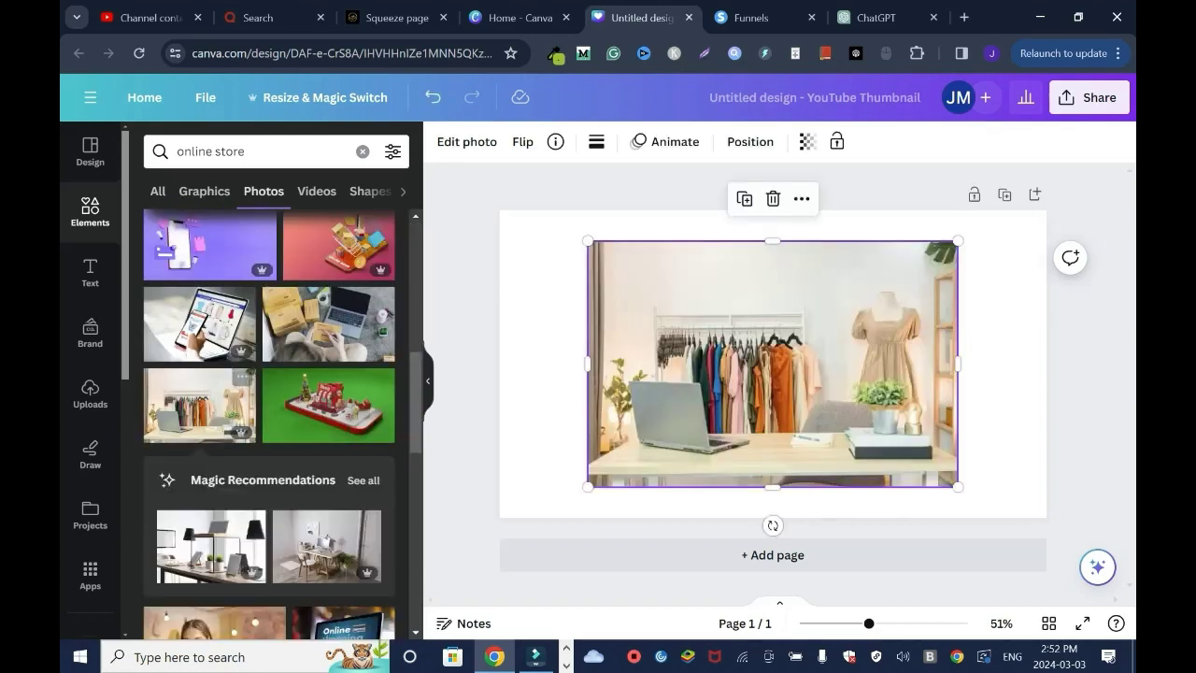
{"action": "right_click", "coordinate": [648, 374]}
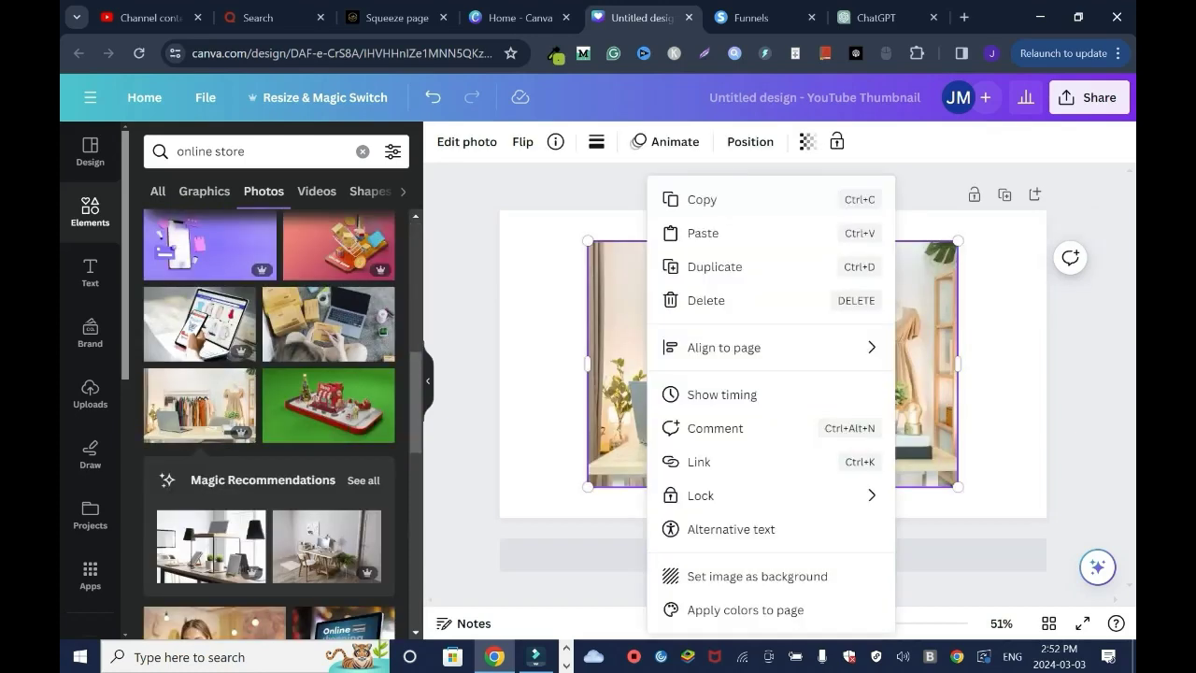
{"action": "left_click", "coordinate": [757, 575]}
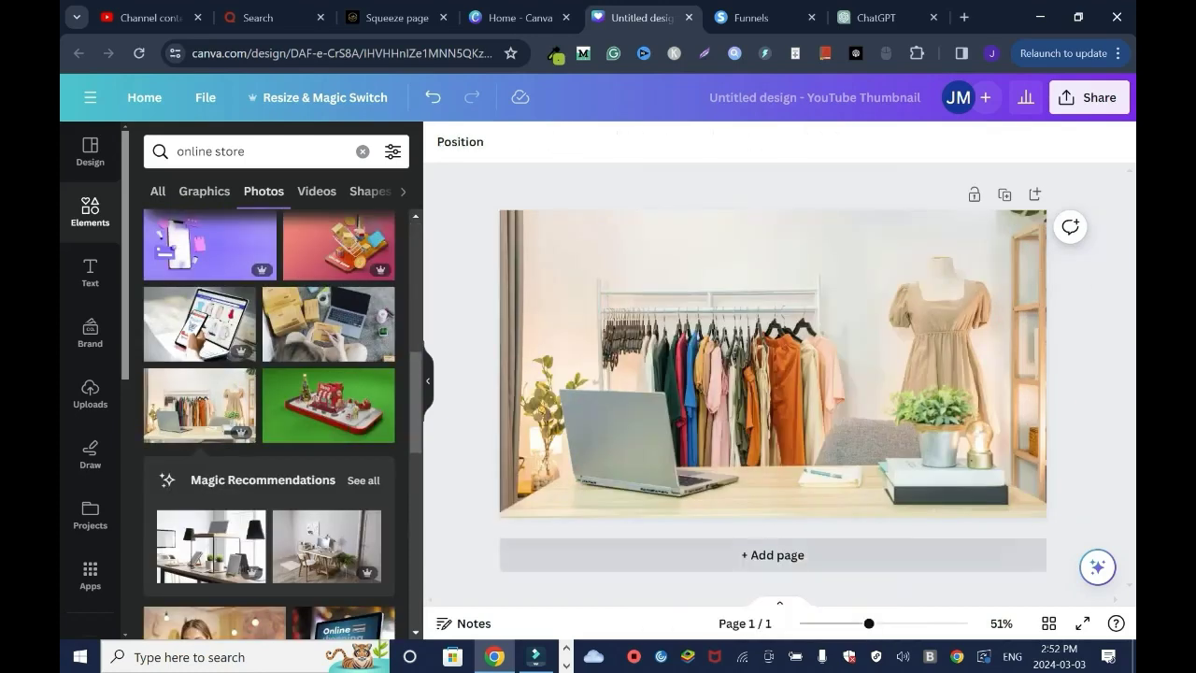
Step: Add a heading reading "Online Store with Shopify" to the thumbnail
{"action": "left_click", "coordinate": [90, 271]}
{"action": "left_click", "coordinate": [238, 353]}
{"action": "type", "text": "Online Sto"}
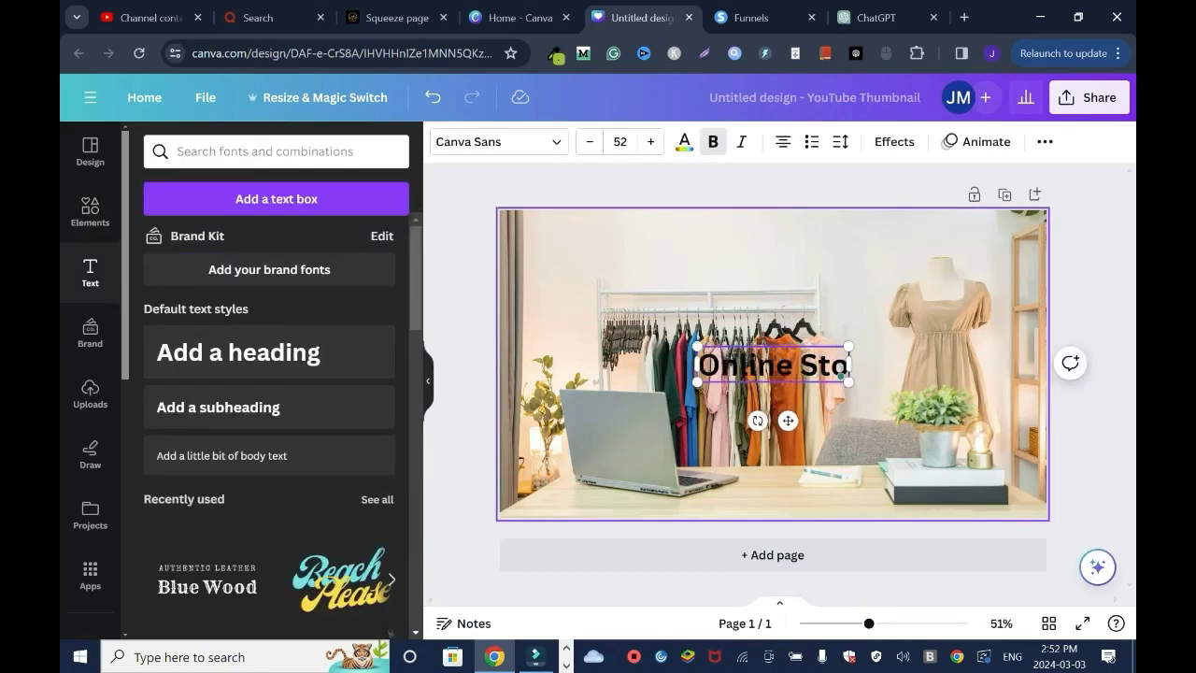
{"action": "type", "text": "re with Shopify"}
Step: Colour the heading green and move it to the lower edge of the thumbnail
{"action": "key", "text": "ctrl+a"}
{"action": "left_click", "coordinate": [684, 141]}
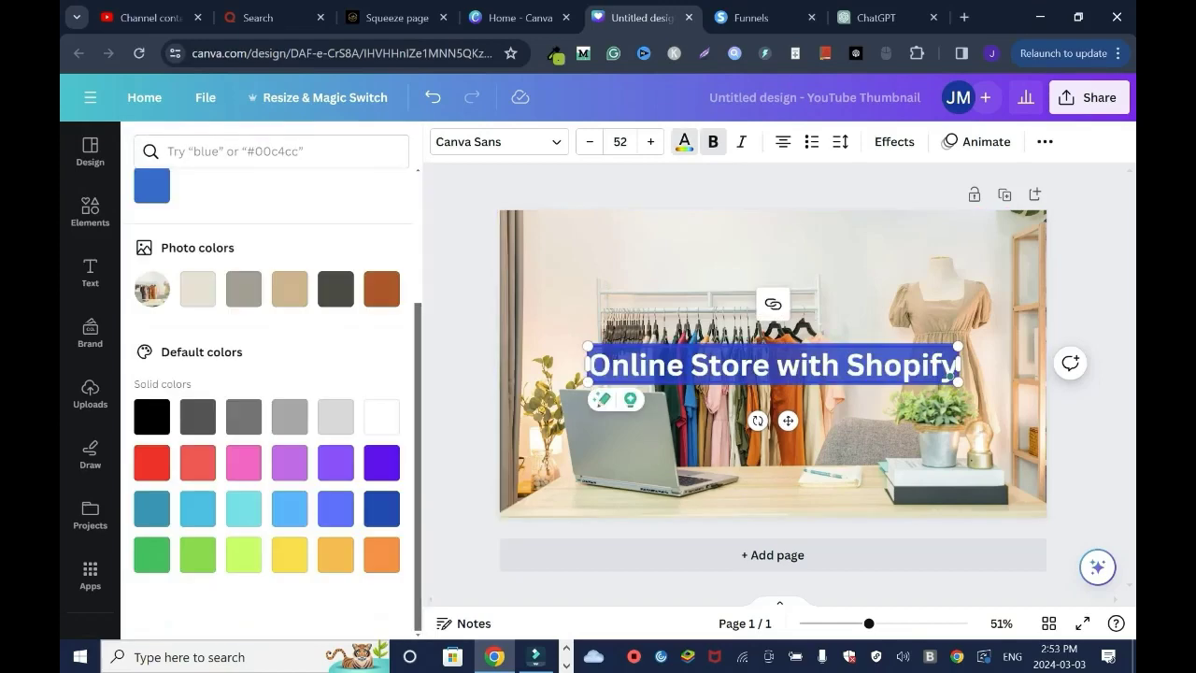
{"action": "left_click", "coordinate": [151, 554]}
{"action": "left_click_drag", "start_coordinate": [787, 420], "coordinate": [788, 561]}
Step: Apply the Outline effect to the heading and try out different outline colours, including white and black
{"action": "left_click", "coordinate": [894, 141]}
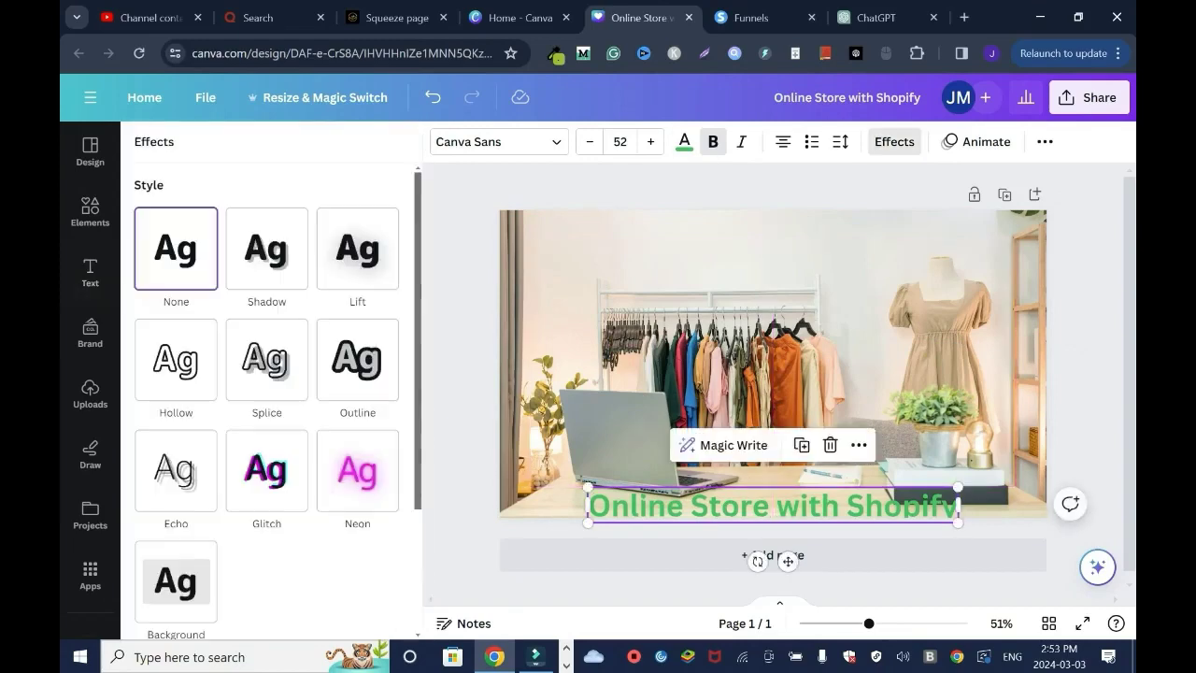
{"action": "left_click", "coordinate": [356, 358]}
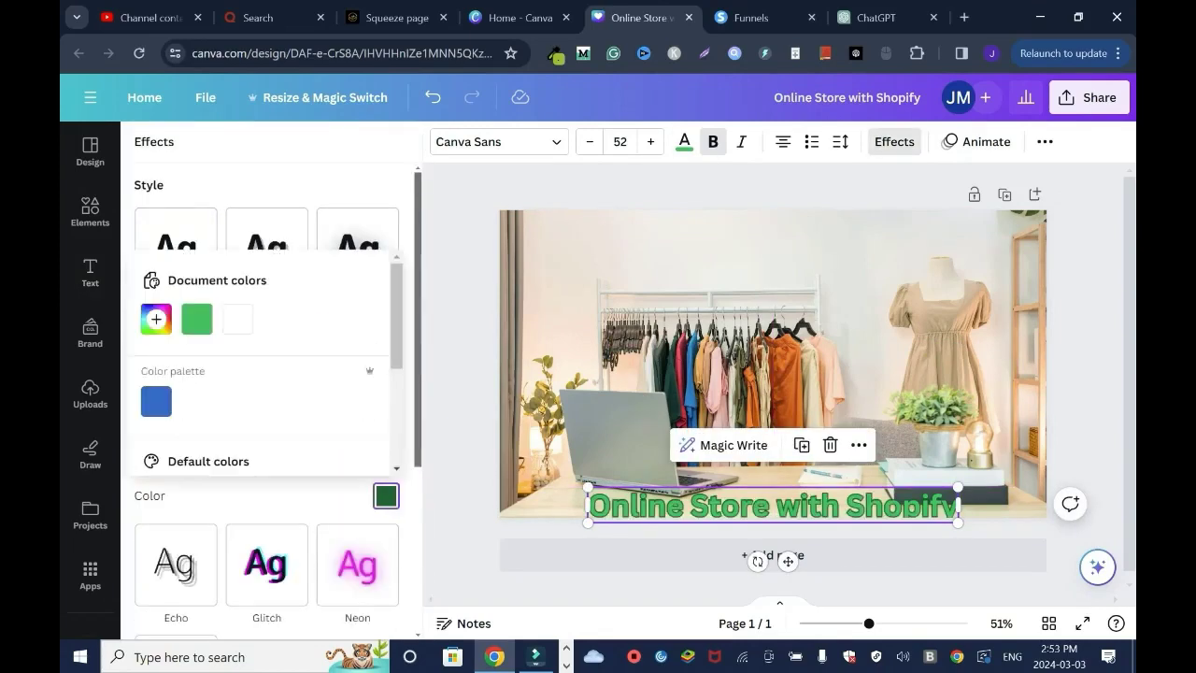
{"action": "left_click", "coordinate": [386, 495]}
{"action": "left_click", "coordinate": [237, 320]}
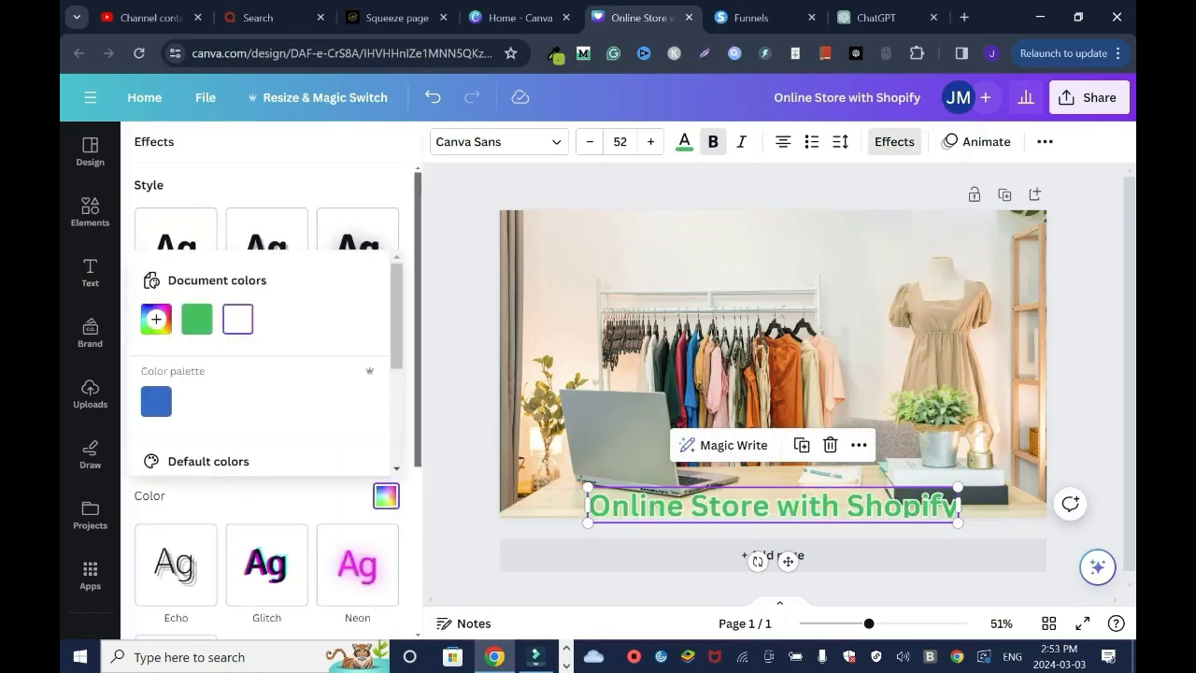
{"action": "left_click_drag", "start_coordinate": [202, 468], "coordinate": [299, 468]}
{"action": "left_click", "coordinate": [386, 495]}
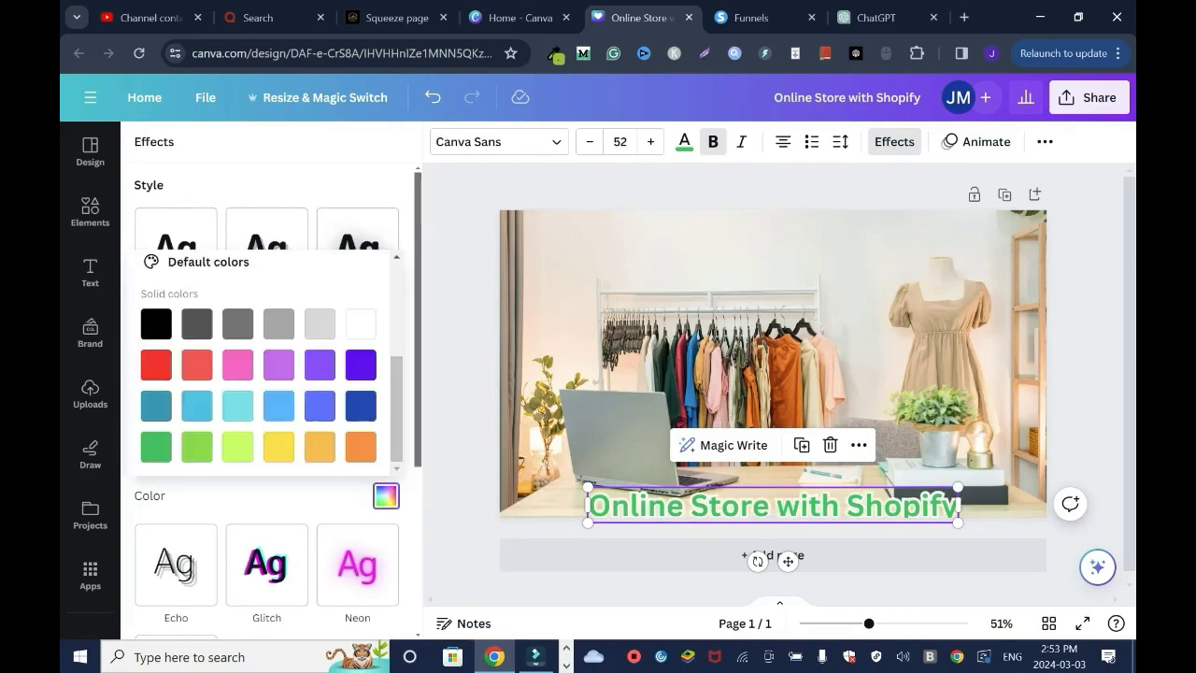
{"action": "left_click", "coordinate": [156, 324]}
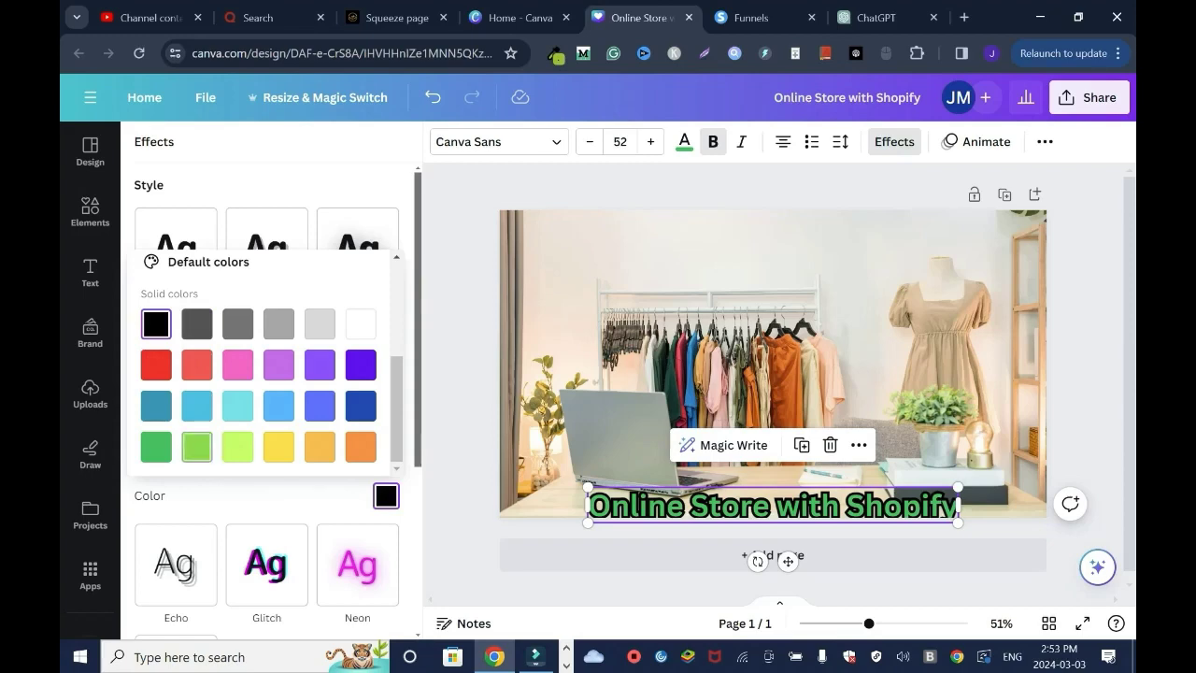
{"action": "left_click", "coordinate": [237, 446]}
Step: Change the heading's text colour to lime and move it to the upper edge of the thumbnail
{"action": "left_click", "coordinate": [684, 141]}
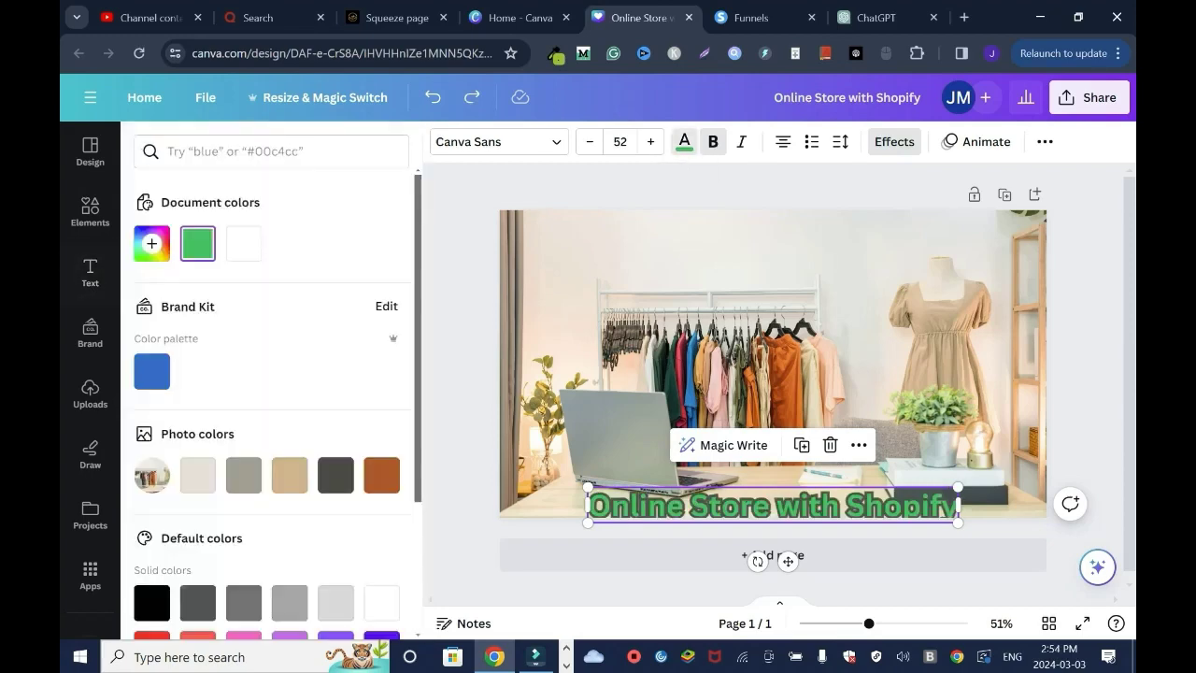
{"action": "scroll", "coordinate": [266, 421], "scroll_direction": "down", "scroll_amount": 3}
{"action": "left_click", "coordinate": [197, 586]}
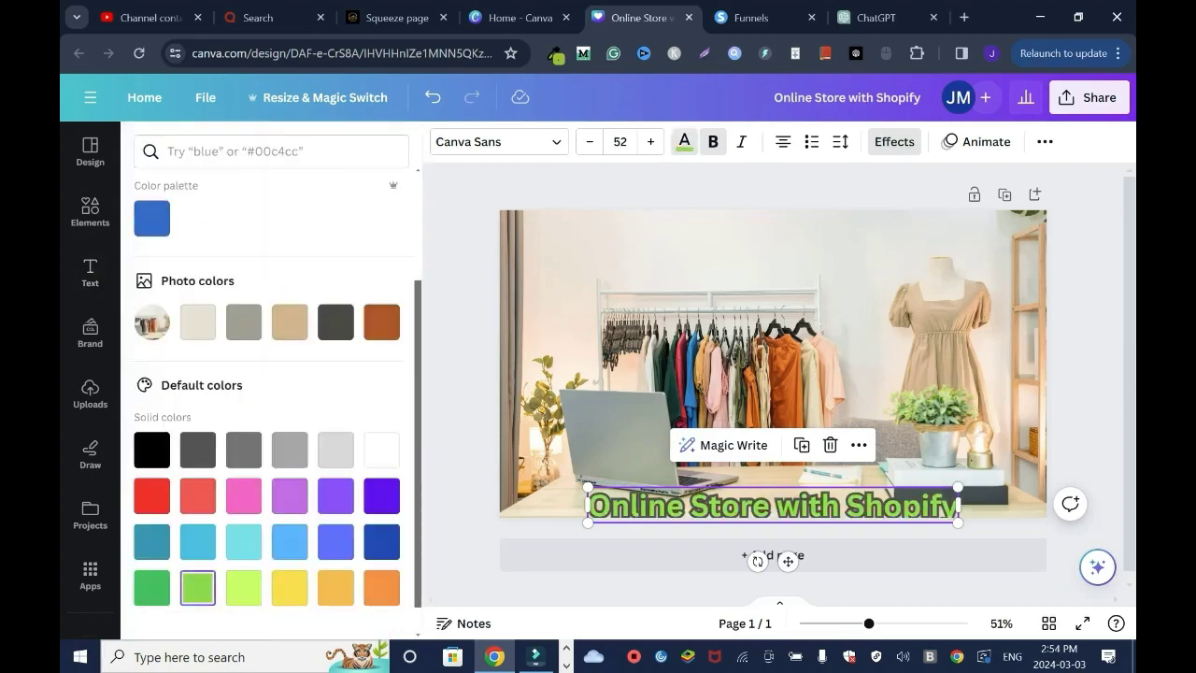
{"action": "left_click", "coordinate": [244, 587]}
{"action": "left_click", "coordinate": [464, 504]}
{"action": "left_click_drag", "start_coordinate": [772, 506], "coordinate": [778, 231]}
Step: Reduce the heading's font size to 35 and italicize it
{"action": "key", "text": "ctrl+shift+comma"}
{"action": "key", "text": "ctrl+shift+comma"}
{"action": "key", "text": "ctrl+shift+comma"}
{"action": "key", "text": "ctrl+shift+comma"}
{"action": "left_click", "coordinate": [590, 142]}
{"action": "left_click", "coordinate": [589, 142]}
{"action": "left_click", "coordinate": [589, 142]}
{"action": "left_click", "coordinate": [589, 142]}
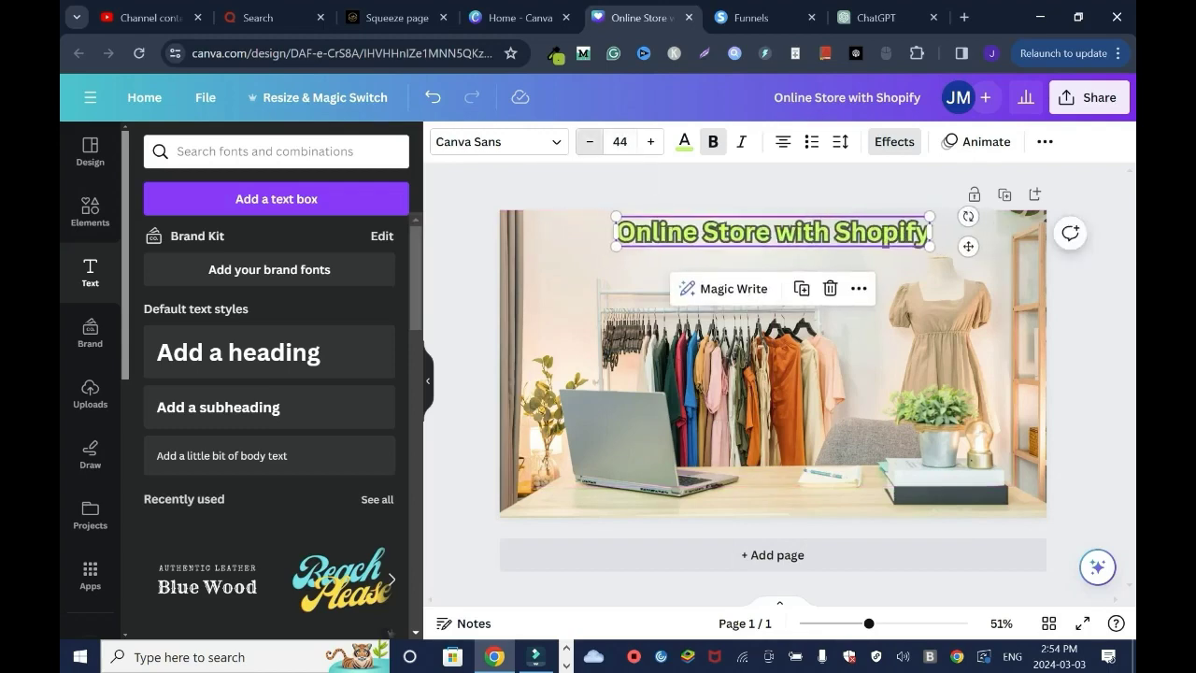
{"action": "left_click", "coordinate": [590, 142]}
{"action": "left_click", "coordinate": [589, 142]}
{"action": "left_click", "coordinate": [590, 142]}
{"action": "left_click", "coordinate": [589, 142]}
{"action": "left_click", "coordinate": [589, 142]}
{"action": "left_click", "coordinate": [589, 142]}
{"action": "left_click", "coordinate": [619, 142]}
{"action": "left_click", "coordinate": [619, 142]}
{"action": "type", "text": "35"}
{"action": "key", "text": "Return"}
{"action": "left_click", "coordinate": [741, 142]}
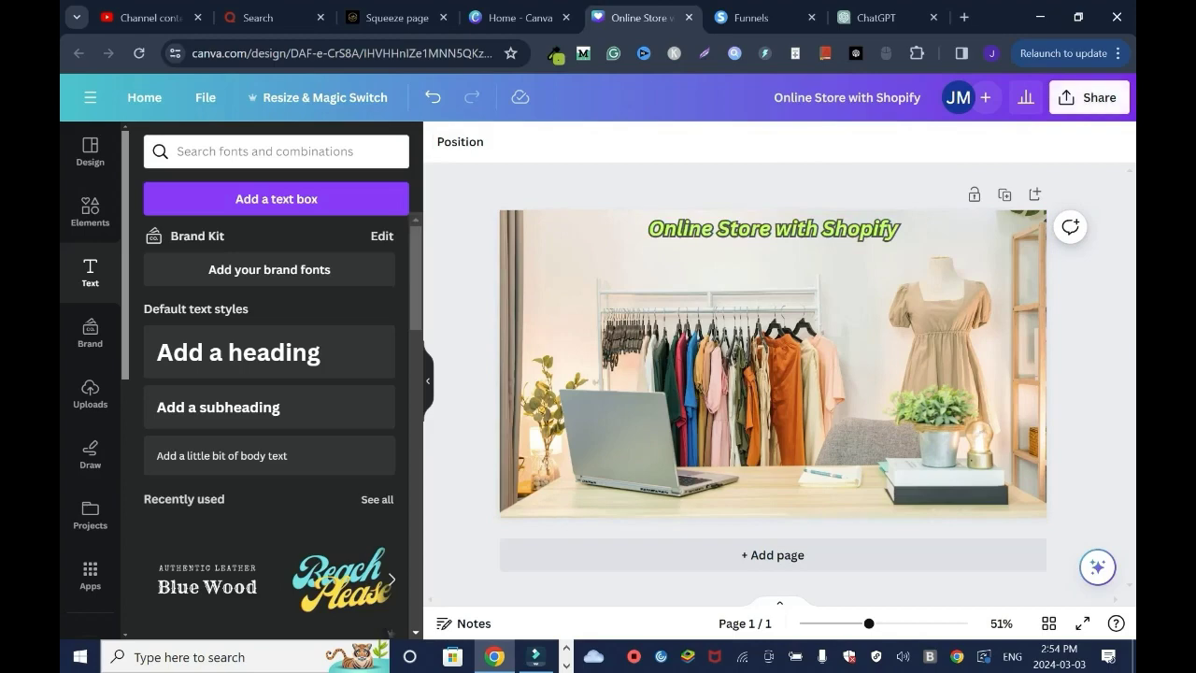
Step: Download the finished thumbnail as a PNG file
{"action": "left_click", "coordinate": [1088, 97]}
{"action": "left_click", "coordinate": [863, 521]}
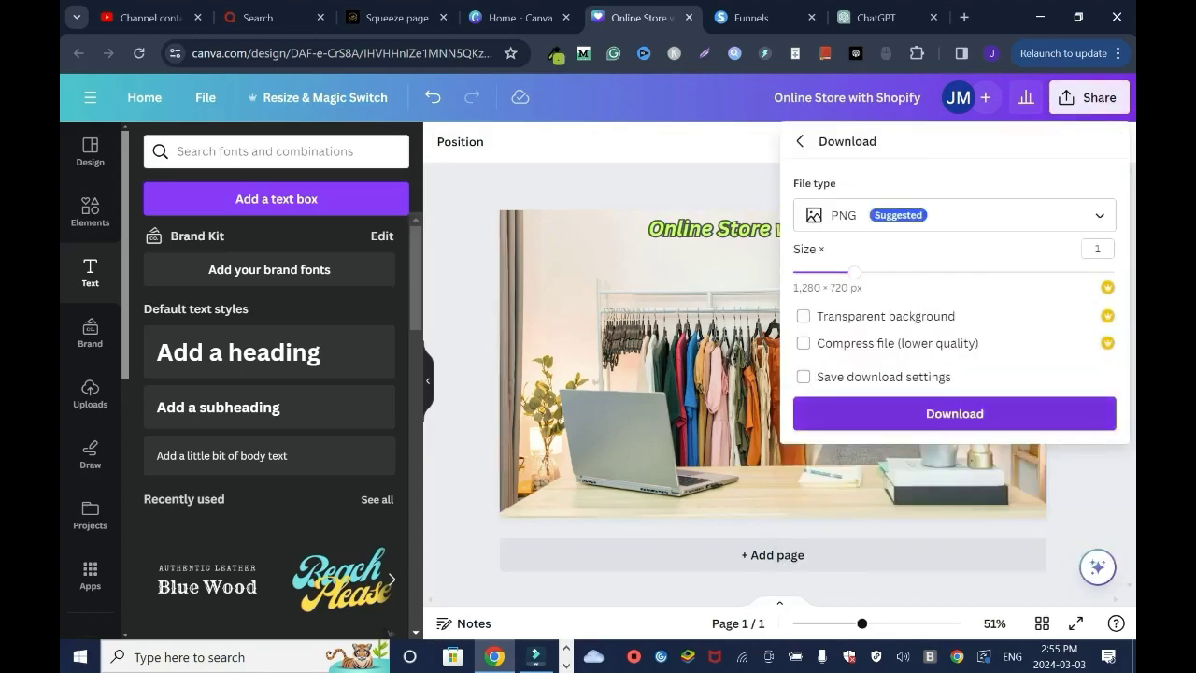
{"action": "left_click", "coordinate": [955, 413]}
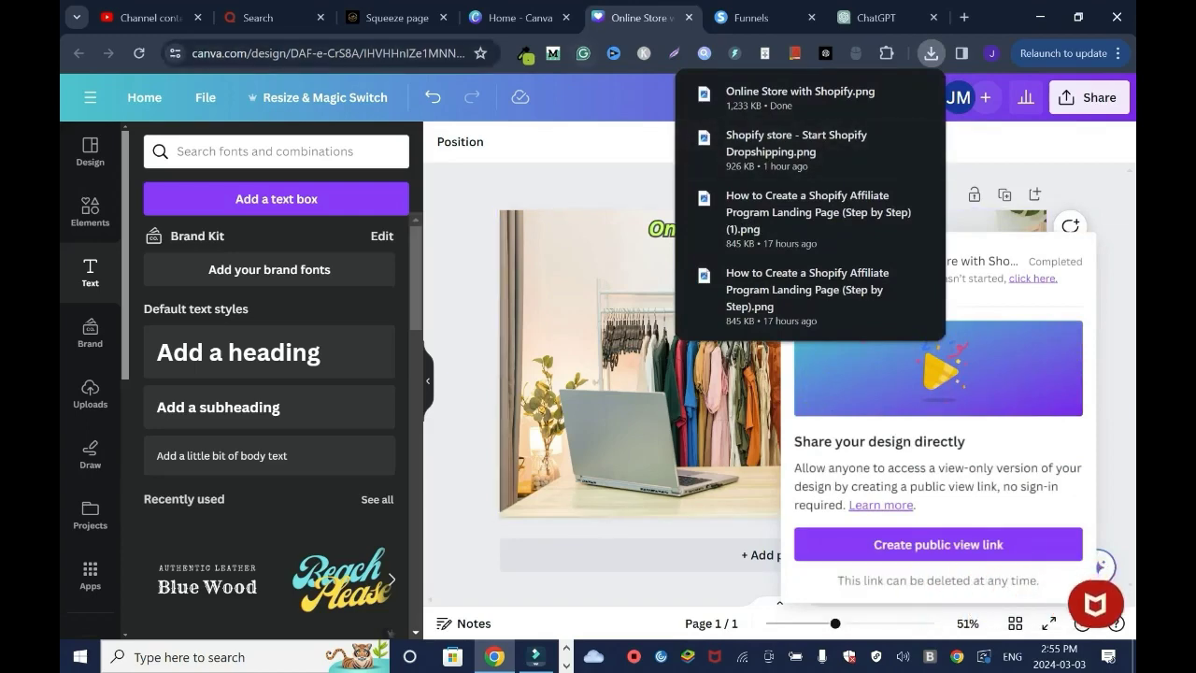
Step: Switch to the Quora answer draft, insert the "Online Store with Shopify" image and paste the copied guide text below it
{"action": "left_click", "coordinate": [393, 17]}
{"action": "left_click", "coordinate": [262, 16]}
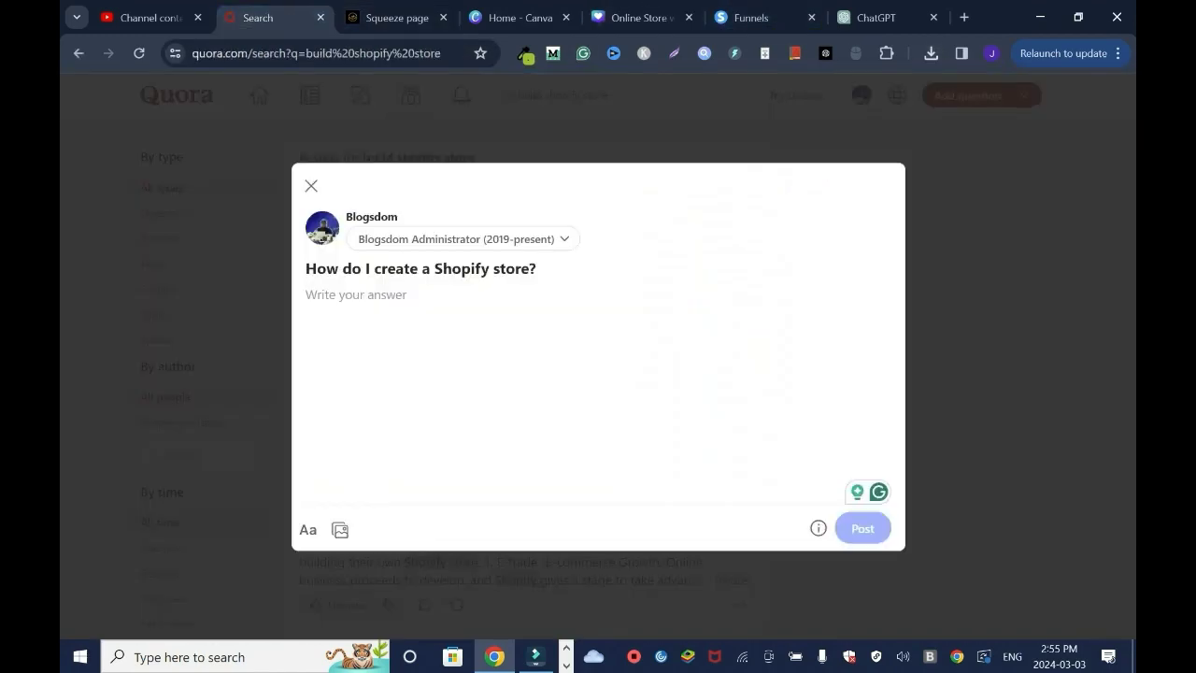
{"action": "left_click", "coordinate": [340, 529]}
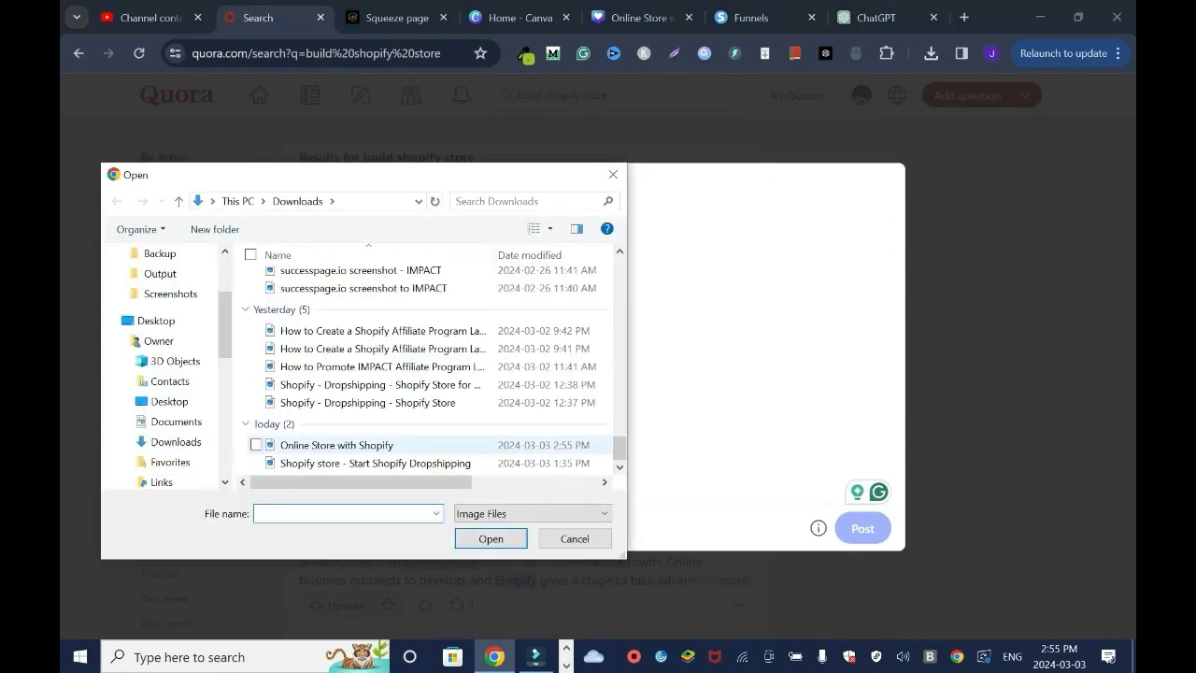
{"action": "left_click", "coordinate": [337, 445]}
{"action": "left_click", "coordinate": [490, 538]}
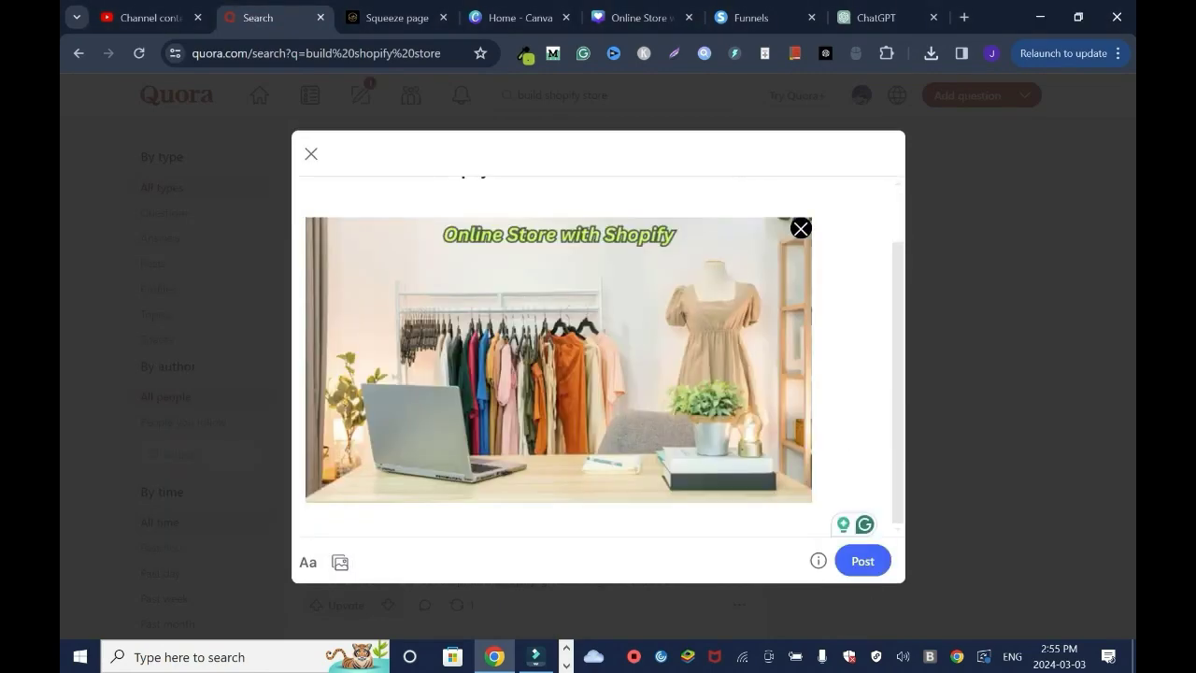
{"action": "right_click", "coordinate": [338, 534]}
{"action": "left_click", "coordinate": [565, 359]}
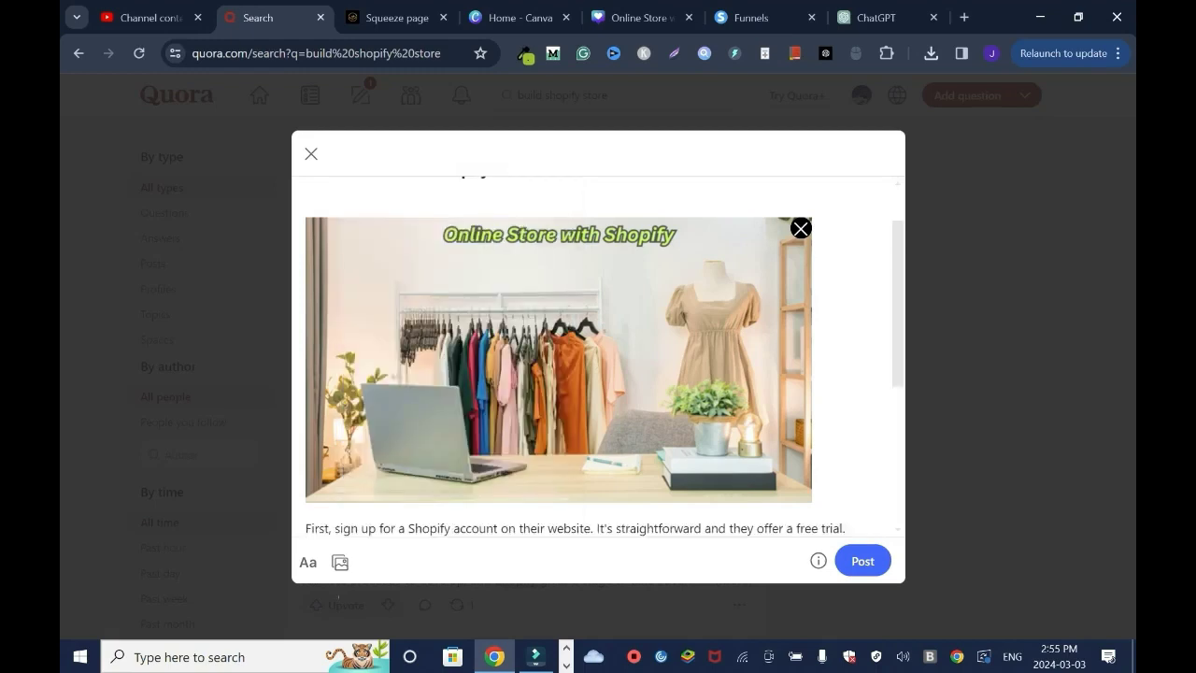
Step: Remove the blank lines between the pasted paragraphs and join the "Finally" paragraph to the one about payment and shipping
{"action": "scroll", "coordinate": [355, 296], "scroll_direction": "down", "scroll_amount": 3}
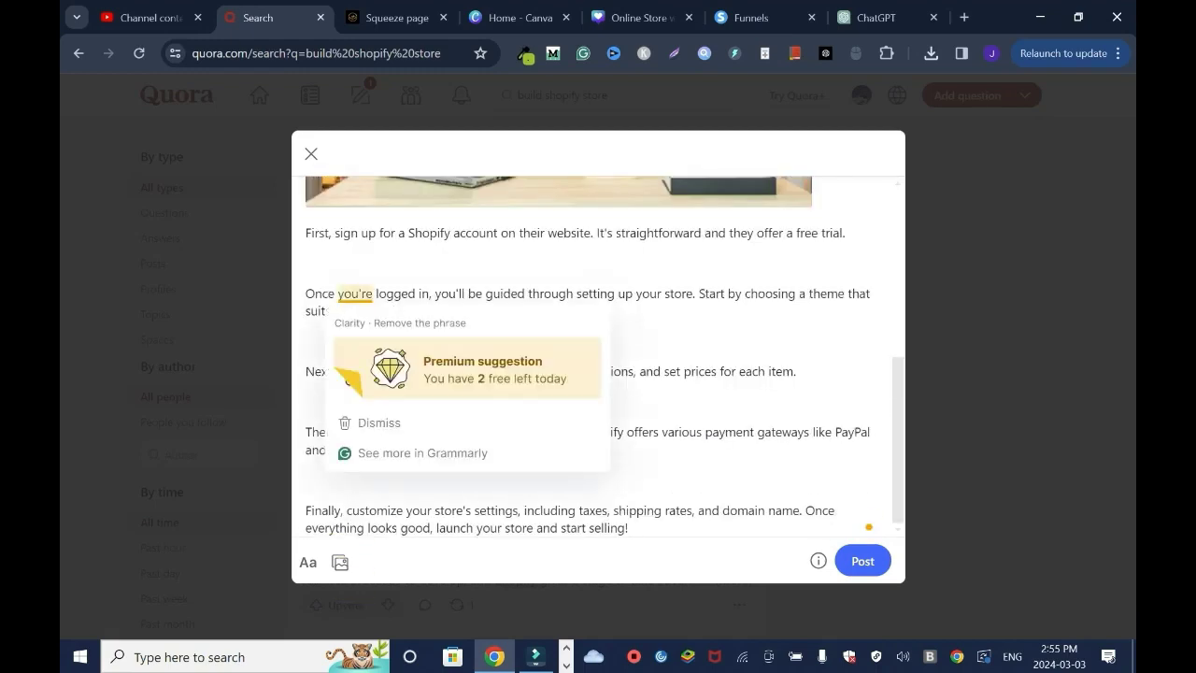
{"action": "left_click", "coordinate": [308, 263]}
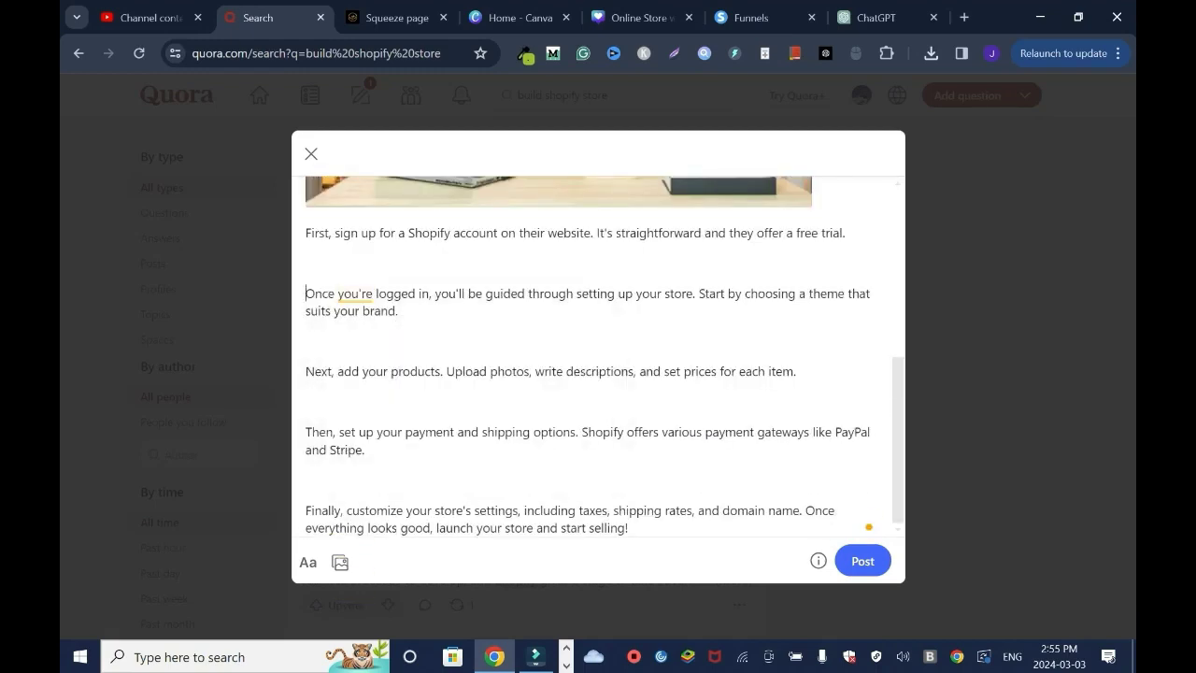
{"action": "key", "text": "BackSpace"}
{"action": "key", "text": "Down"}
{"action": "key", "text": "Down"}
{"action": "key", "text": "Down"}
{"action": "key", "text": "BackSpace"}
{"action": "key", "text": "Down"}
{"action": "key", "text": "Down"}
{"action": "key", "text": "BackSpace"}
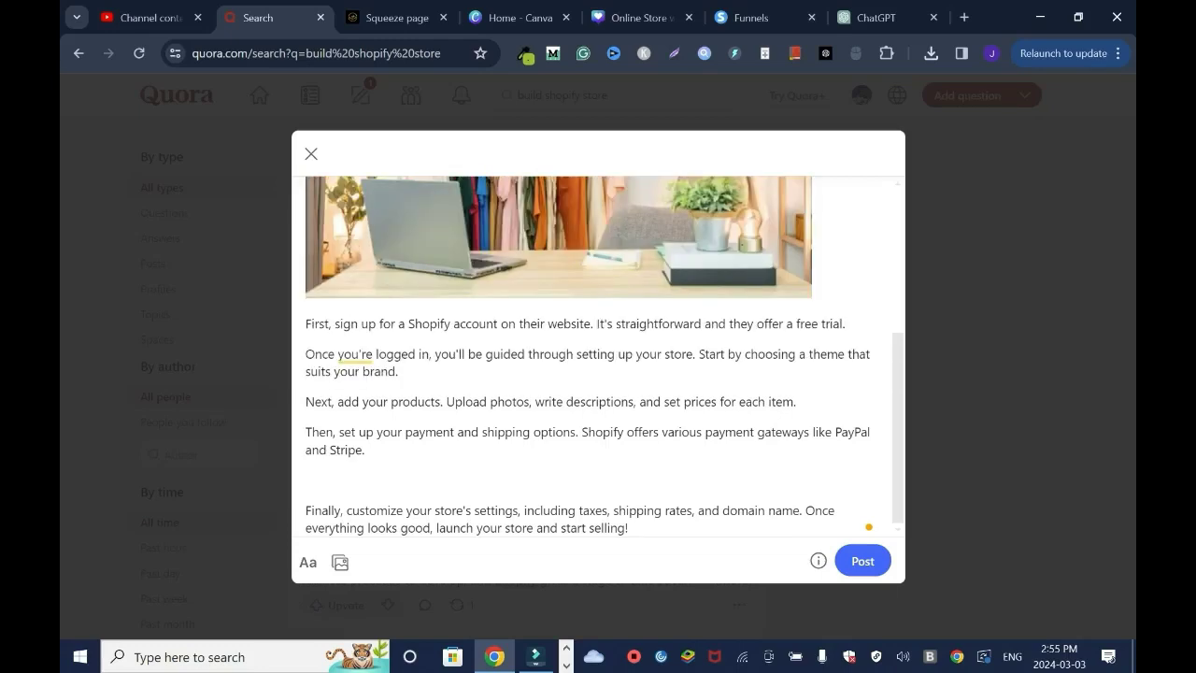
{"action": "key", "text": "Down"}
{"action": "key", "text": "Down"}
{"action": "key", "text": "Down"}
{"action": "key", "text": "BackSpace"}
{"action": "key", "text": "BackSpace"}
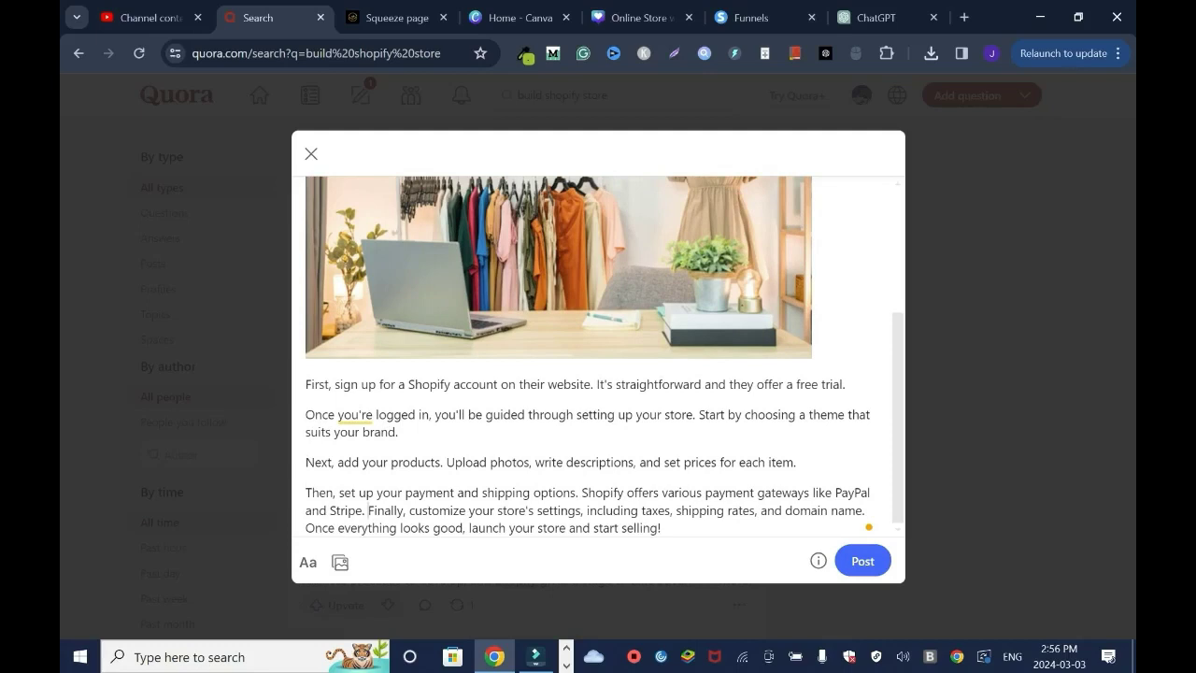
Step: Join the "Next" and "Then" paragraphs onto the "Once you're logged in" paragraph, with a space between the sentences
{"action": "left_click", "coordinate": [306, 463]}
{"action": "key", "text": "BackSpace"}
{"action": "left_click", "coordinate": [306, 492]}
{"action": "key", "text": "BackSpace"}
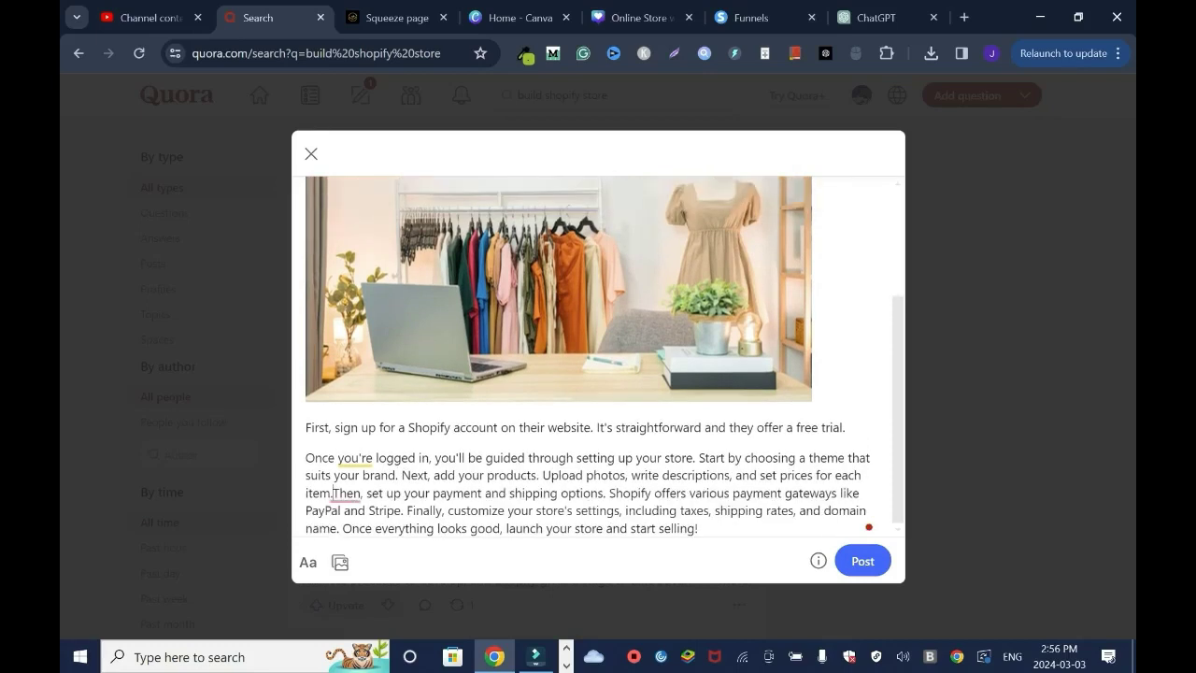
{"action": "left_click", "coordinate": [338, 492]}
{"action": "key", "text": "BackSpace"}
{"action": "left_click", "coordinate": [334, 492]}
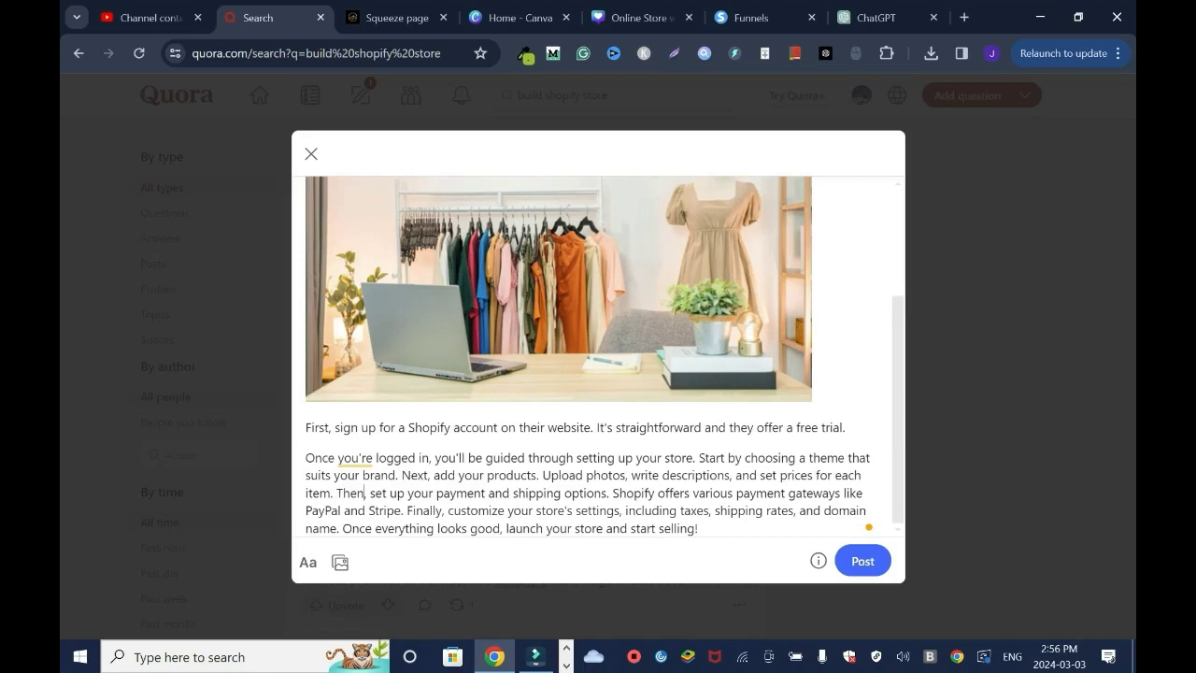
{"action": "scroll", "coordinate": [598, 355], "scroll_direction": "up", "scroll_amount": 2}
{"action": "scroll", "coordinate": [598, 356], "scroll_direction": "down", "scroll_amount": 2}
{"action": "type", "text": "You can read more"}
{"action": "key", "text": "ctrl+shift+Left"}
{"action": "key", "text": "ctrl+shift+Left"}
{"action": "key", "text": "ctrl+shift+Left"}
{"action": "key", "text": "ctrl+shift+Left"}
{"action": "key", "text": "BackSpace"}
{"action": "left_click_drag", "start_coordinate": [506, 527], "coordinate": [602, 528]}
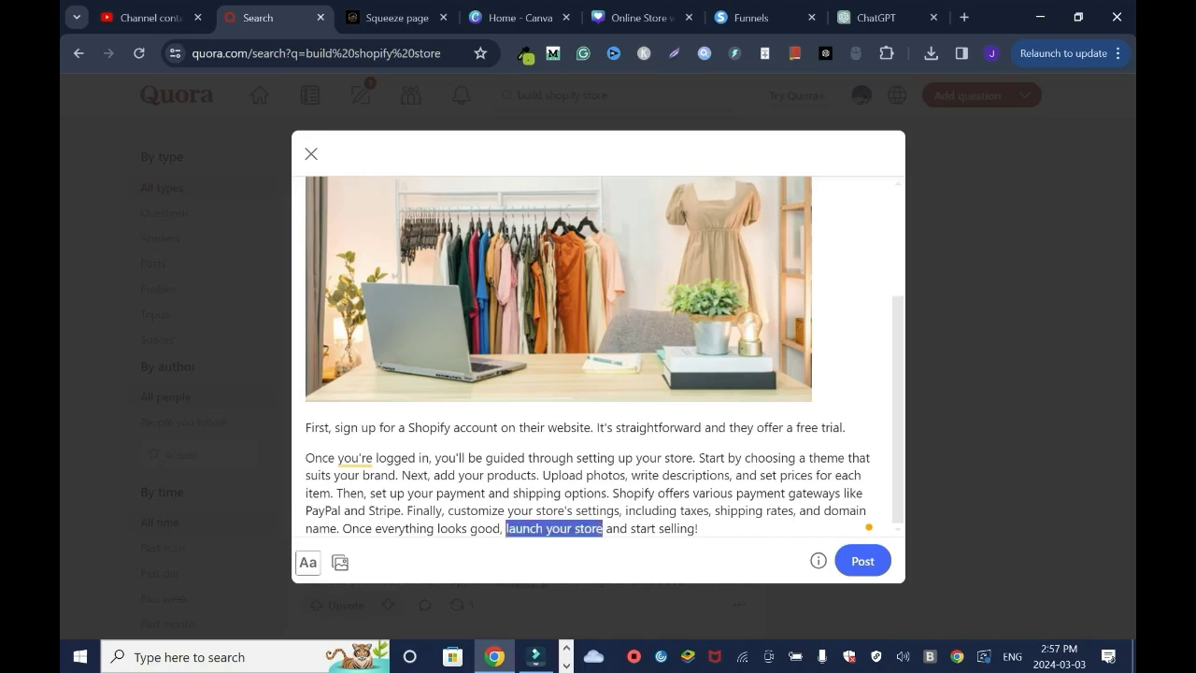
{"action": "left_click", "coordinate": [307, 561]}
{"action": "left_click", "coordinate": [467, 561]}
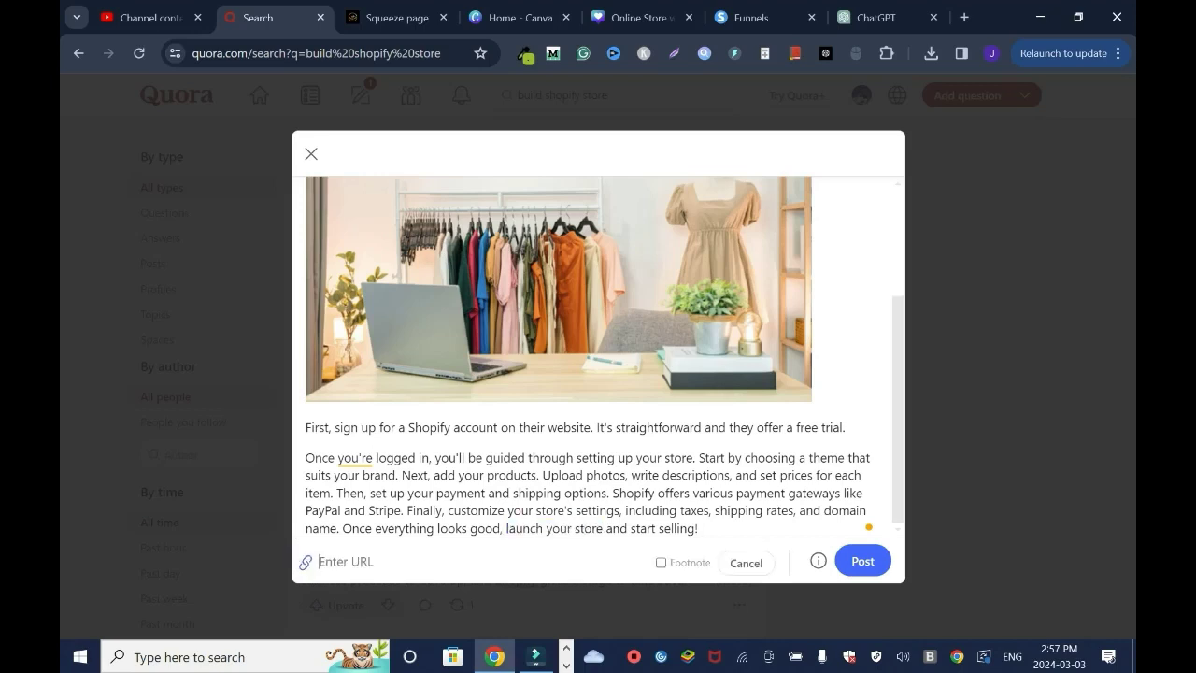
{"action": "left_click", "coordinate": [388, 17]}
{"action": "left_click_drag", "start_coordinate": [192, 53], "coordinate": [467, 53]}
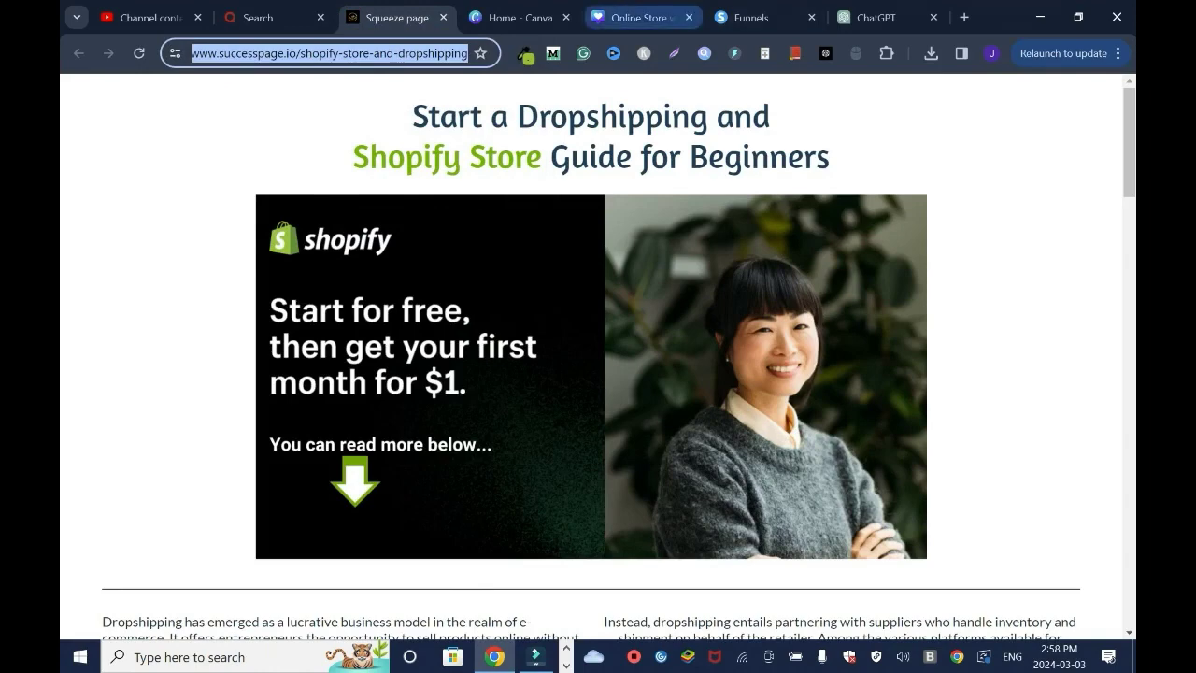
{"action": "right_click", "coordinate": [358, 55]}
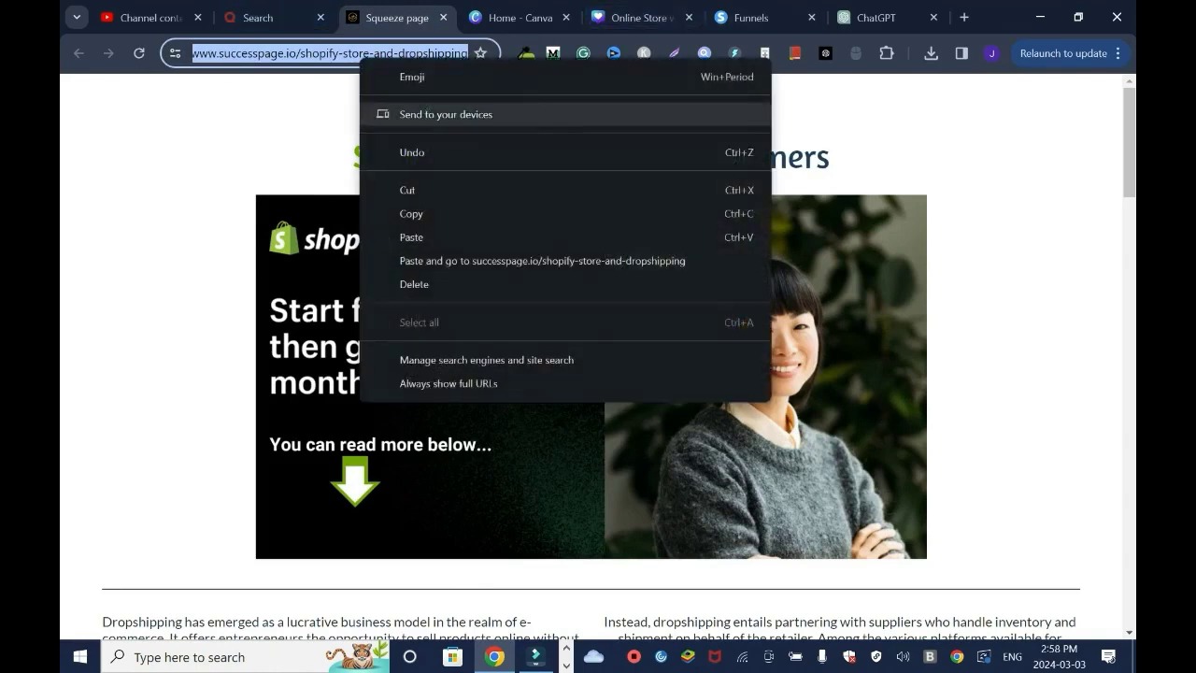
{"action": "left_click", "coordinate": [411, 214]}
{"action": "left_click", "coordinate": [270, 18]}
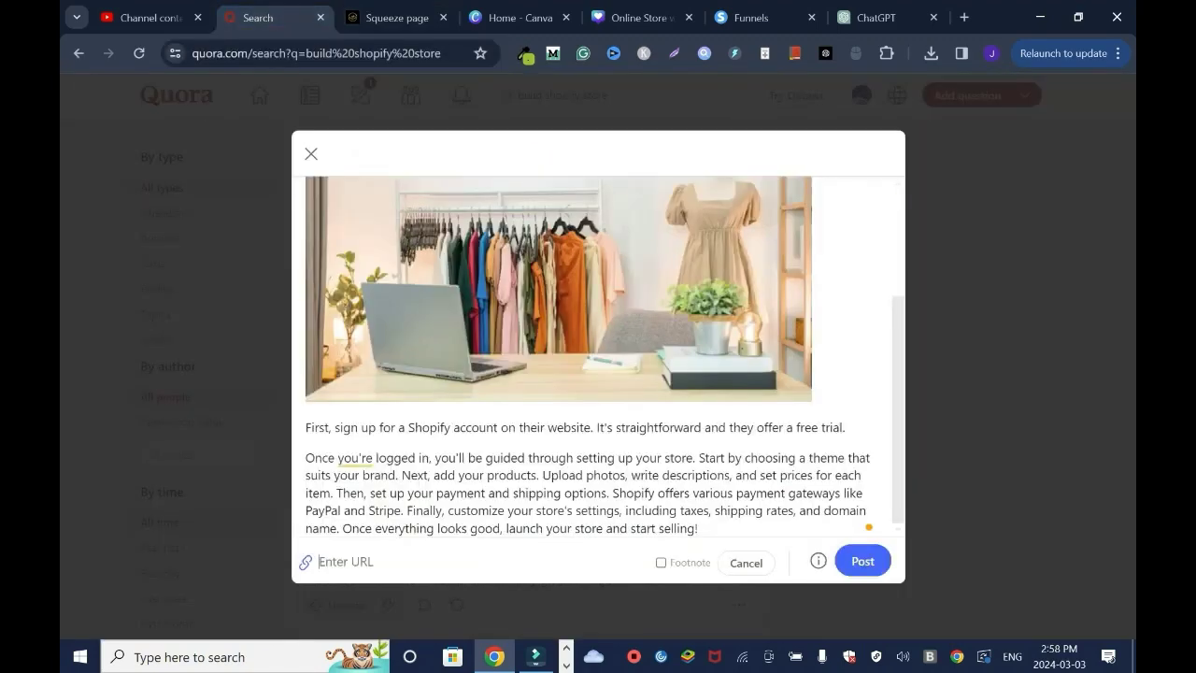
{"action": "key", "text": "ctrl+v"}
{"action": "left_click", "coordinate": [746, 563]}
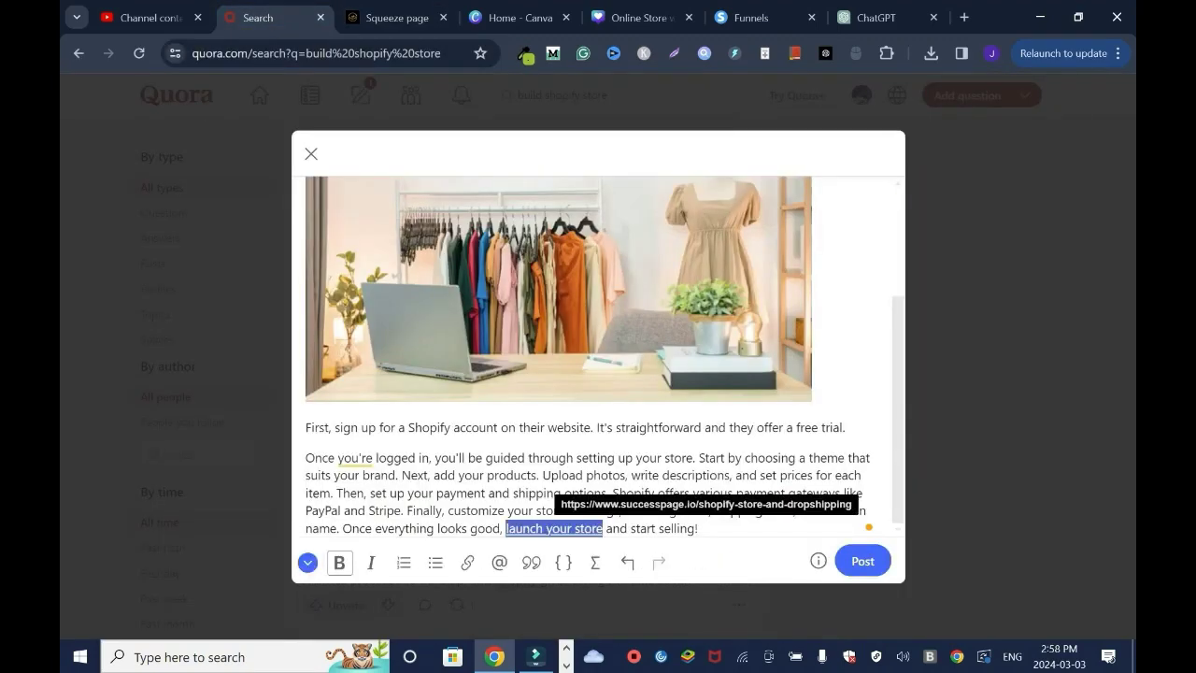
{"action": "left_click", "coordinate": [339, 562]}
{"action": "left_click", "coordinate": [703, 529]}
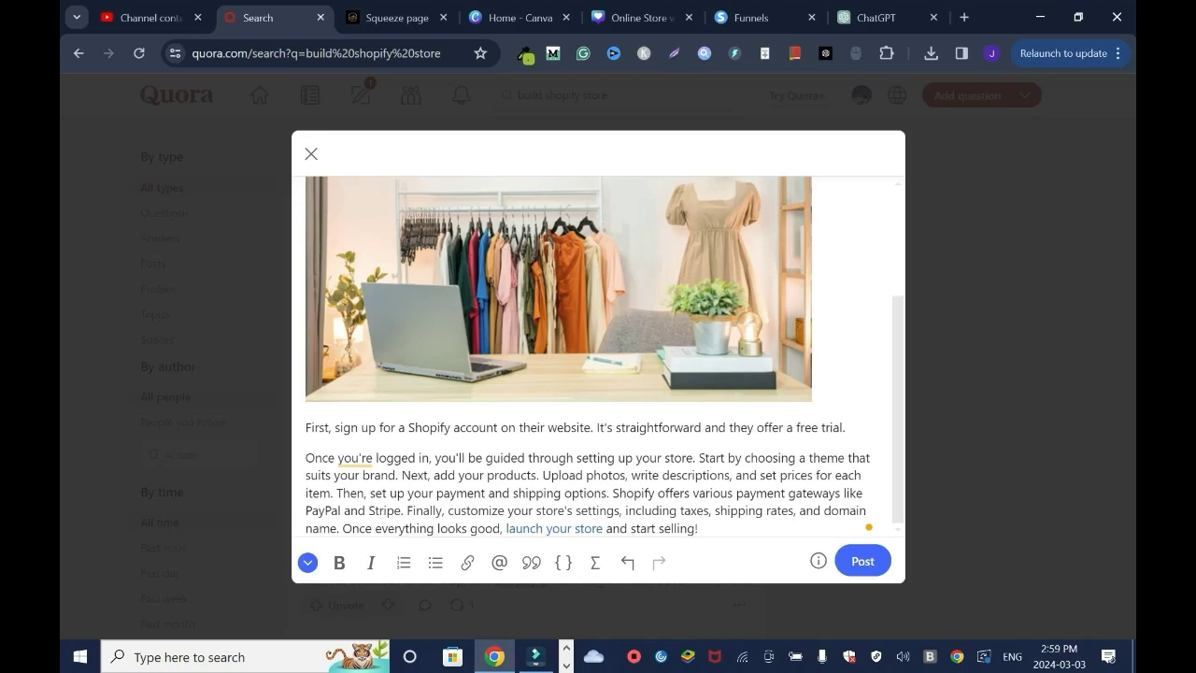
Step: Review the answer draft from the question title and "Online Store with Shopify" image to the linked "launch your store" text
{"action": "scroll", "coordinate": [598, 355], "scroll_direction": "up", "scroll_amount": 2}
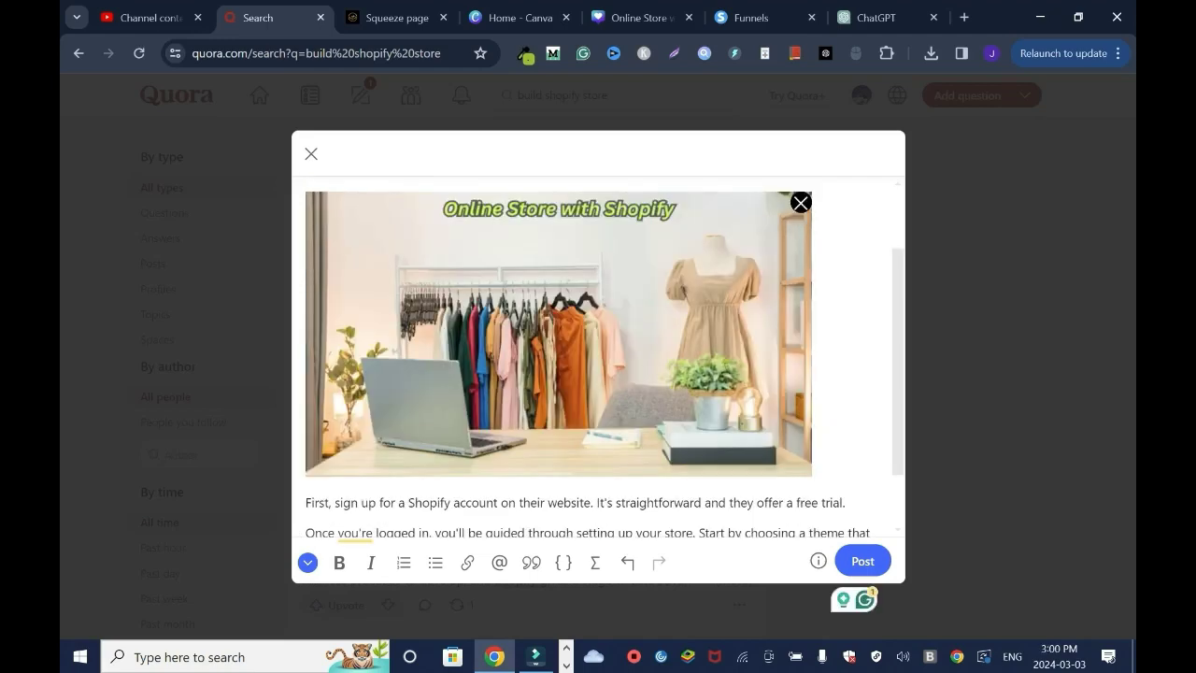
{"action": "scroll", "coordinate": [598, 355], "scroll_direction": "down", "scroll_amount": 2}
{"action": "scroll", "coordinate": [598, 355], "scroll_direction": "up", "scroll_amount": 4}
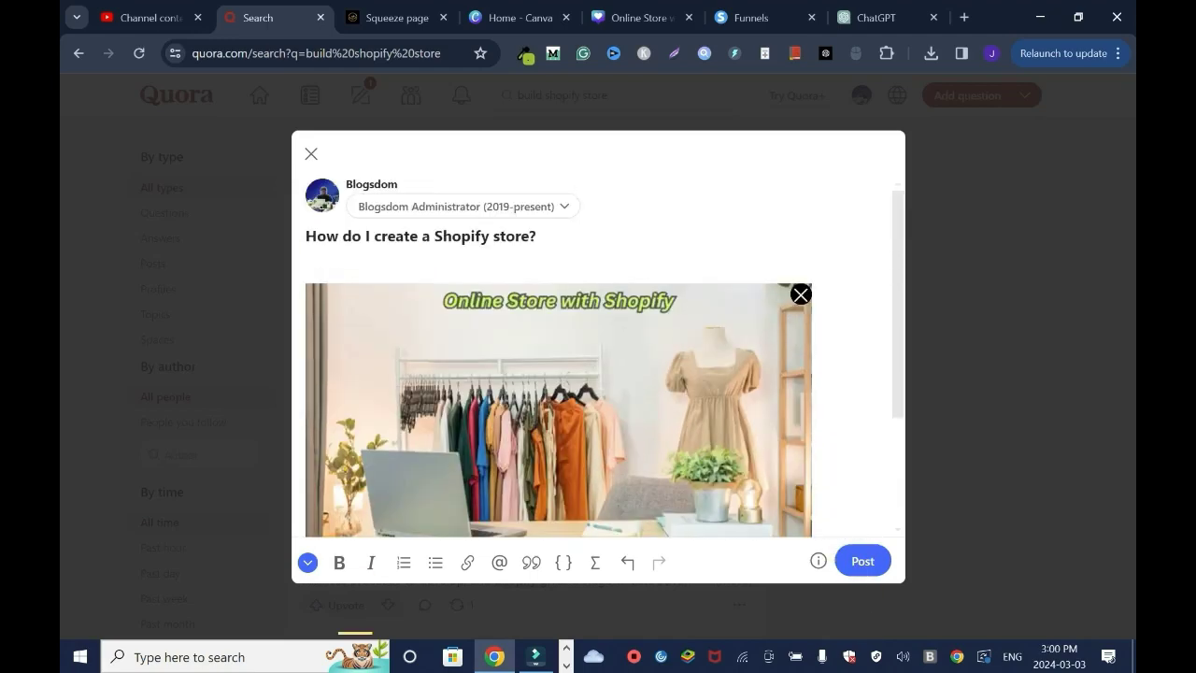
{"action": "scroll", "coordinate": [598, 355], "scroll_direction": "down", "scroll_amount": 2}
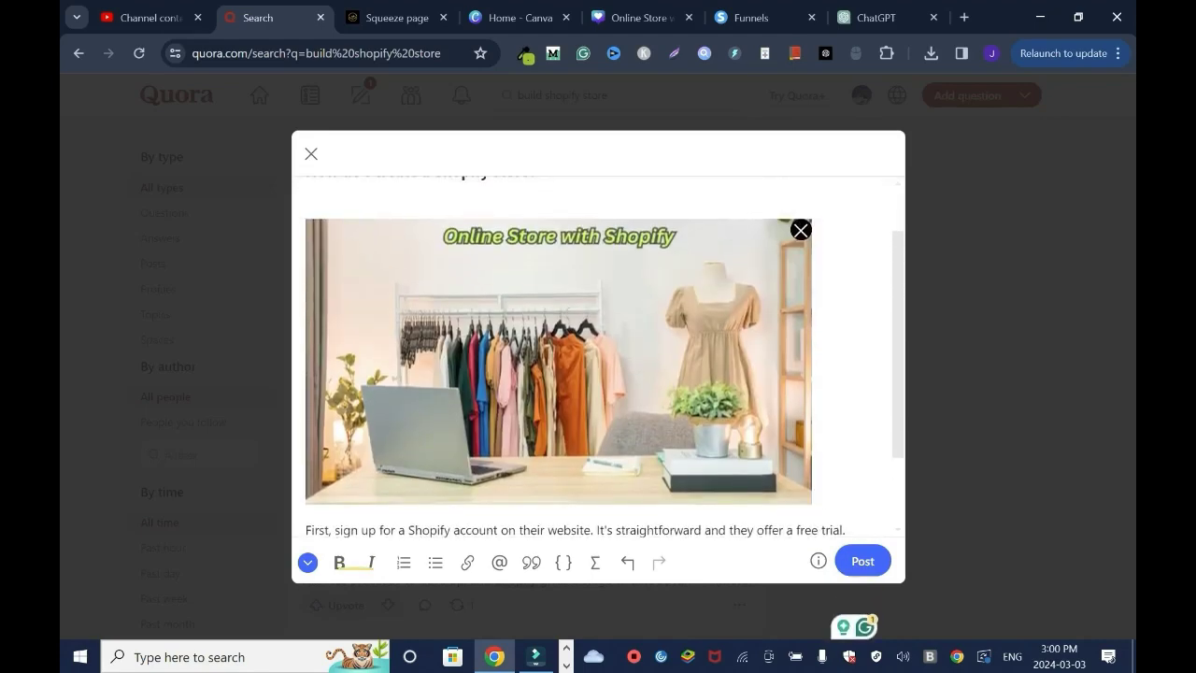
{"action": "scroll", "coordinate": [598, 355], "scroll_direction": "down", "scroll_amount": 2}
{"action": "scroll", "coordinate": [598, 355], "scroll_direction": "up", "scroll_amount": 4}
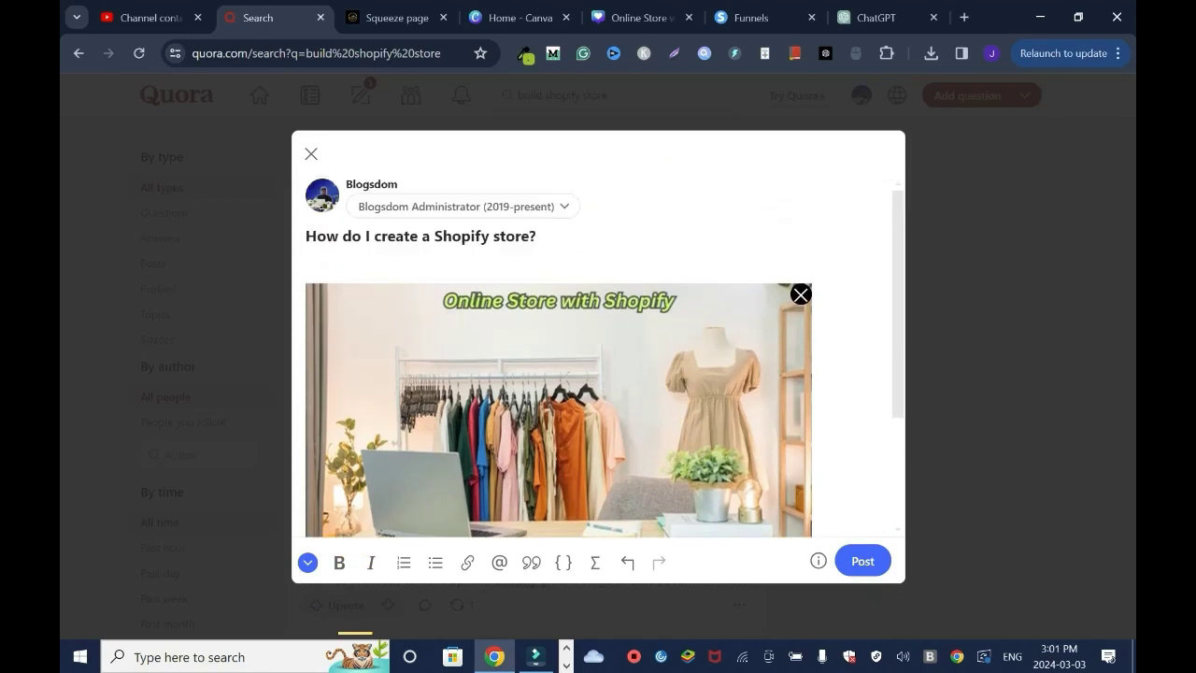
{"action": "scroll", "coordinate": [598, 355], "scroll_direction": "down", "scroll_amount": 5}
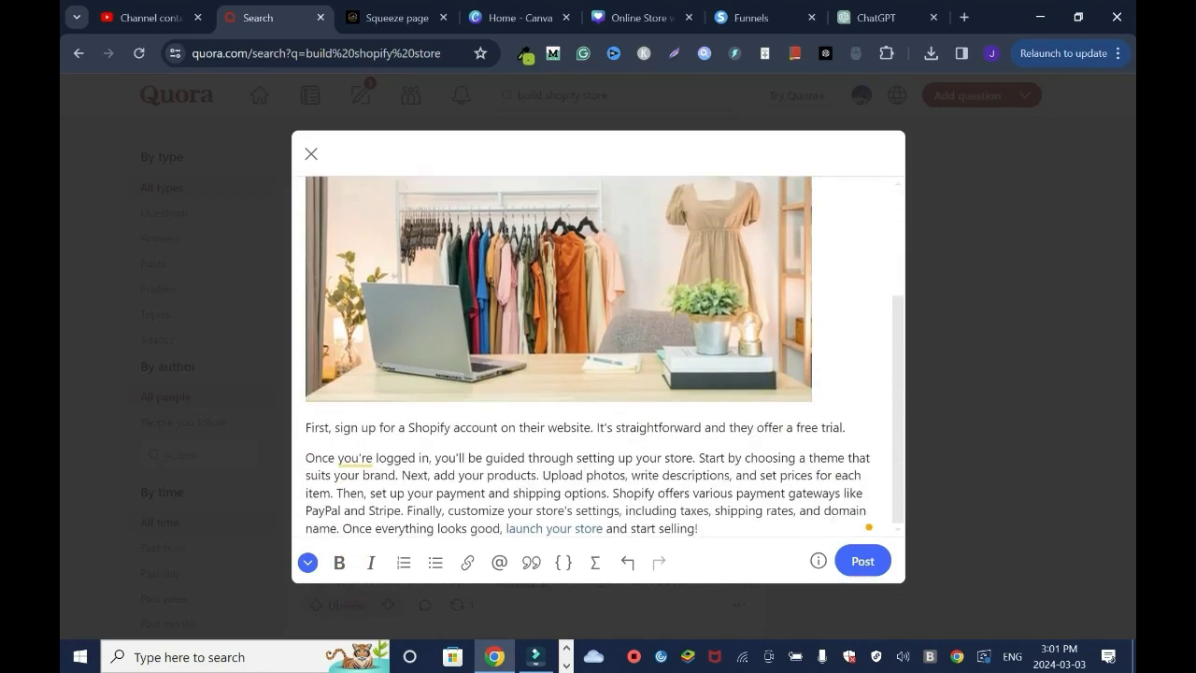
Step: Switch to the Squeeze page tab and examine the landing page's headline, Shopify banner, store setup sections, Start Free Trial button and embedded video
{"action": "left_click", "coordinate": [397, 17]}
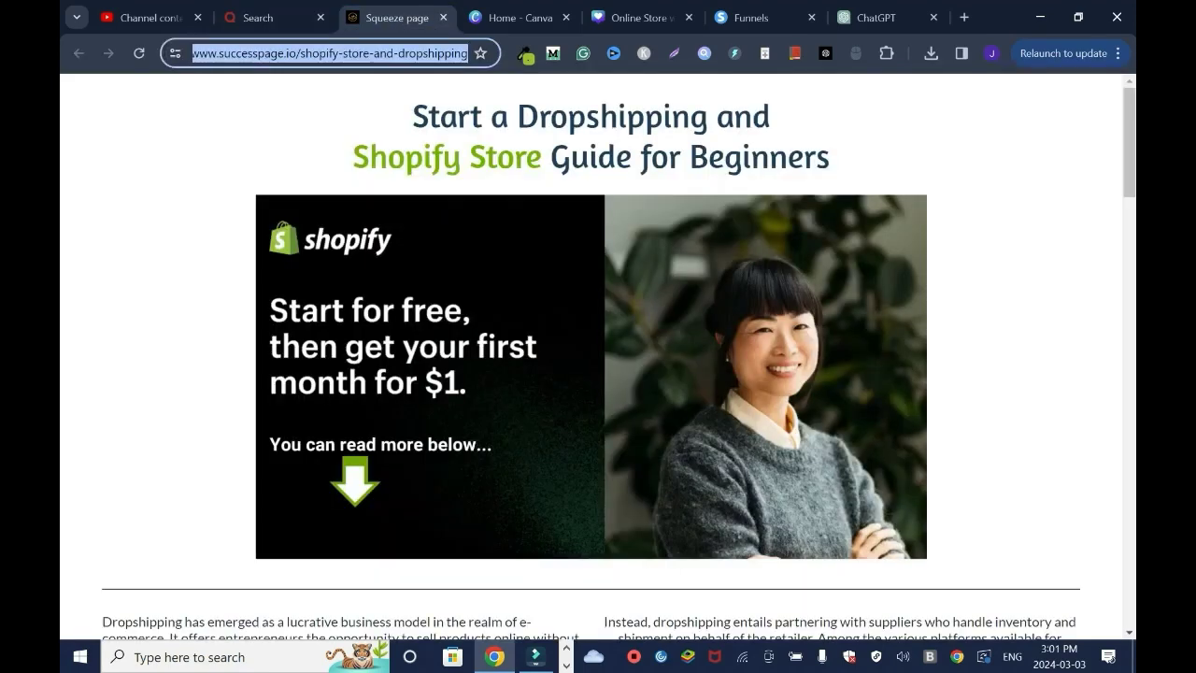
{"action": "left_click", "coordinate": [831, 156]}
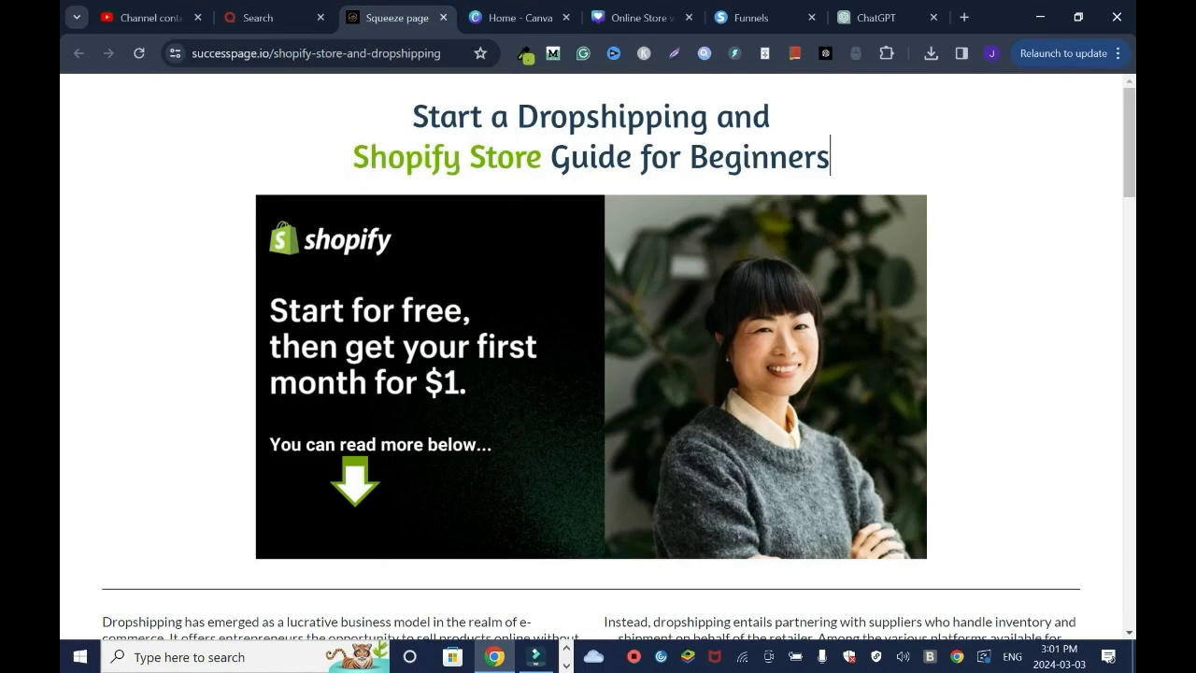
{"action": "scroll", "coordinate": [590, 355], "scroll_direction": "down", "scroll_amount": 1}
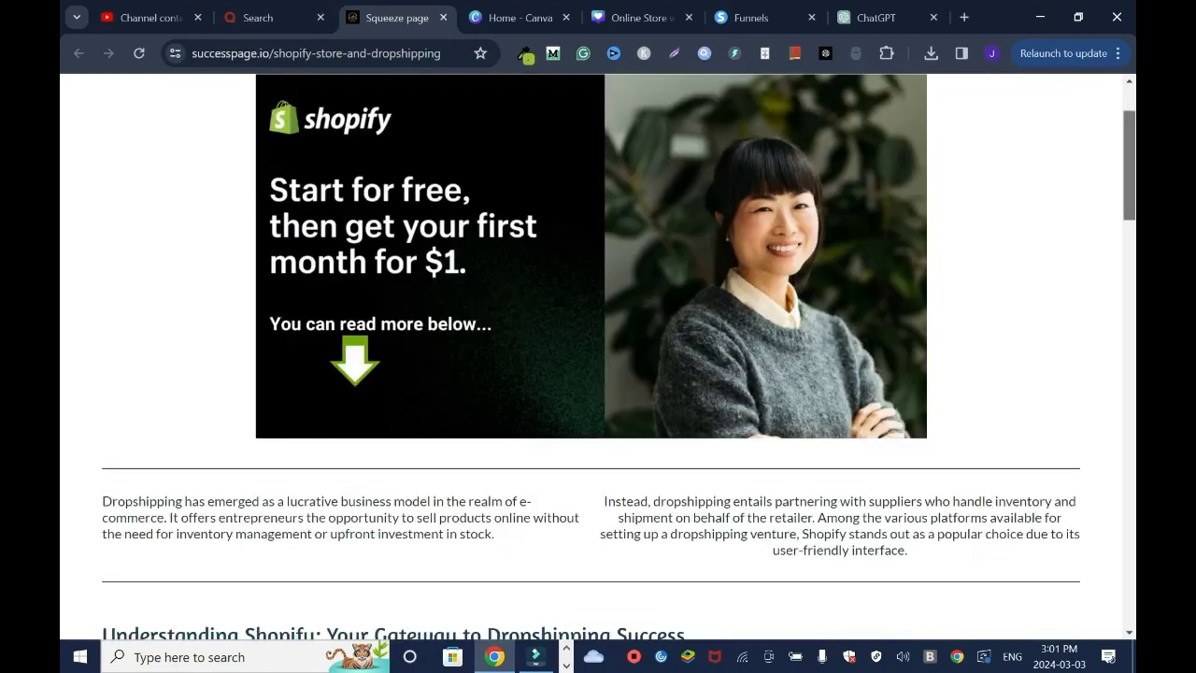
{"action": "scroll", "coordinate": [590, 355], "scroll_direction": "up", "scroll_amount": 1}
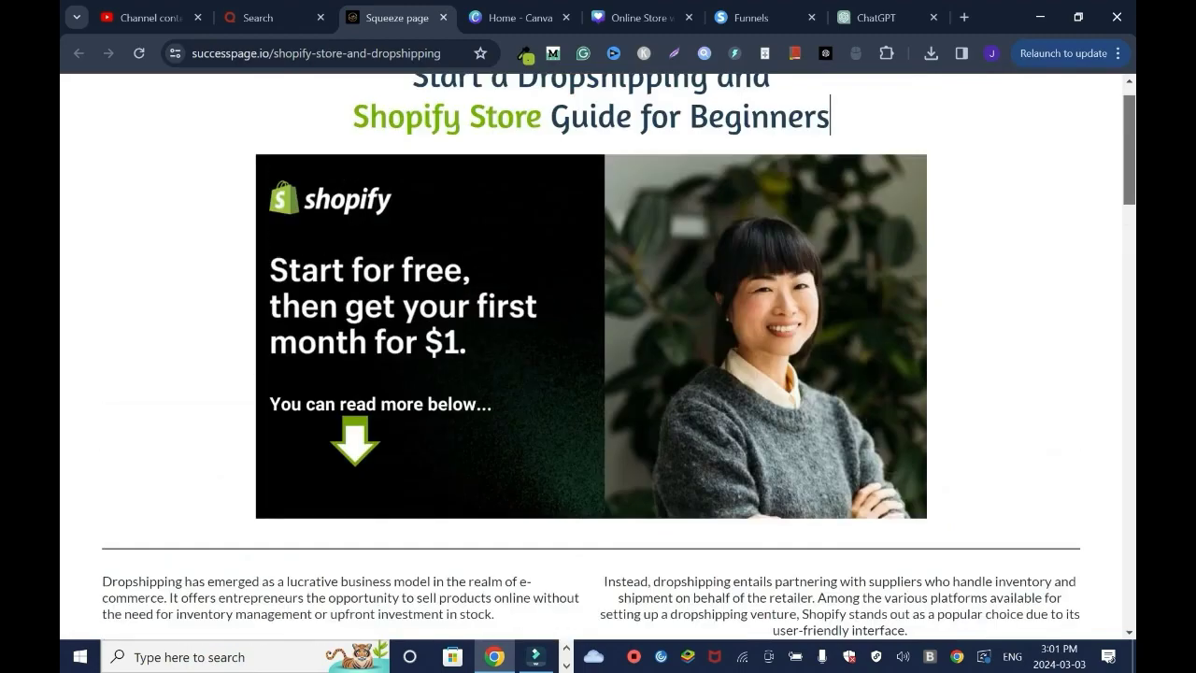
{"action": "scroll", "coordinate": [598, 355], "scroll_direction": "down", "scroll_amount": 5}
{"action": "scroll", "coordinate": [598, 355], "scroll_direction": "up", "scroll_amount": 1}
{"action": "scroll", "coordinate": [597, 355], "scroll_direction": "down", "scroll_amount": 1}
{"action": "scroll", "coordinate": [598, 355], "scroll_direction": "down", "scroll_amount": 3}
{"action": "scroll", "coordinate": [598, 354], "scroll_direction": "up", "scroll_amount": 3}
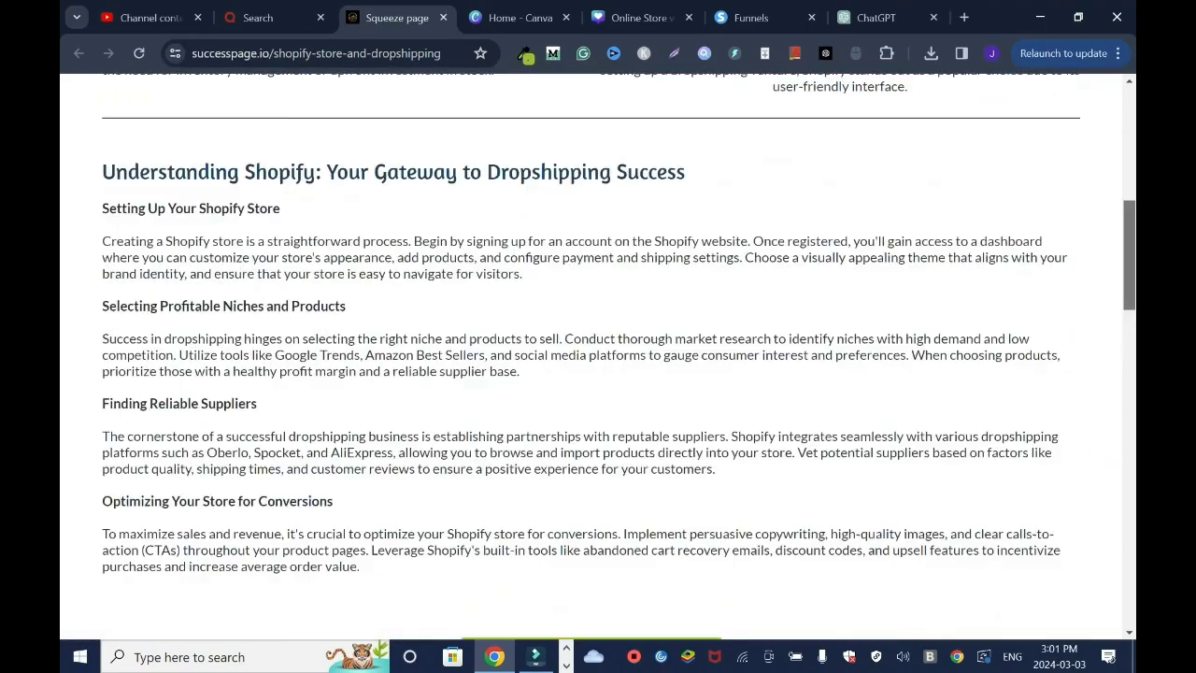
{"action": "scroll", "coordinate": [598, 355], "scroll_direction": "up", "scroll_amount": 7}
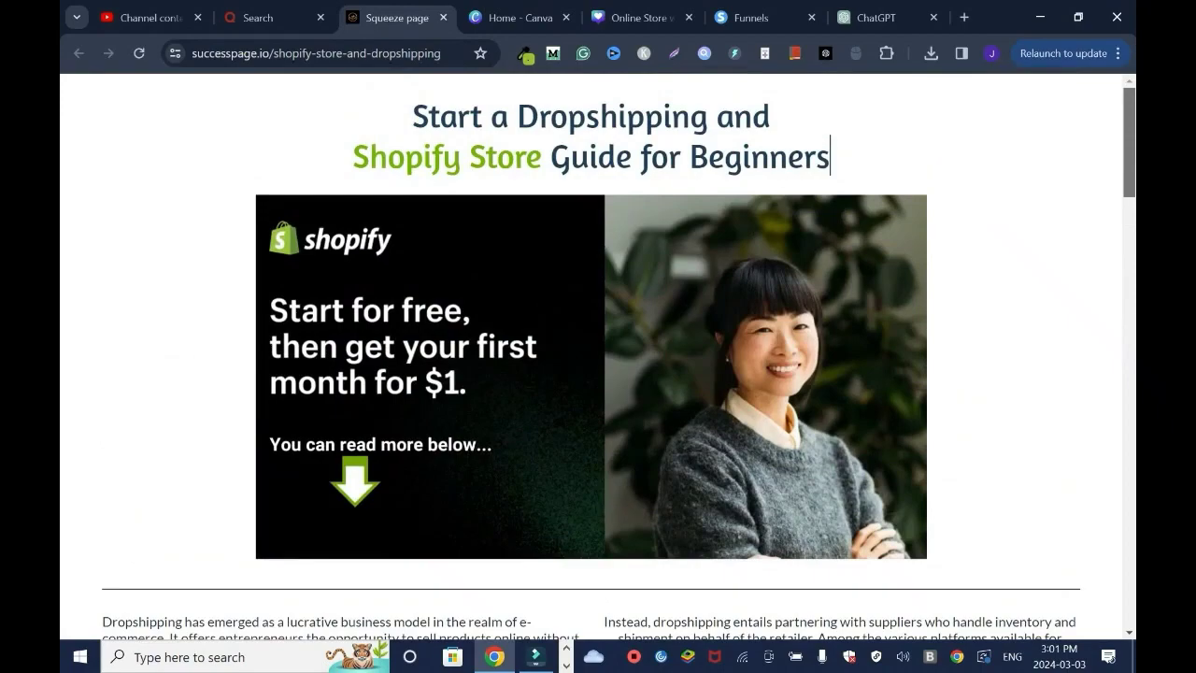
{"action": "scroll", "coordinate": [829, 156], "scroll_direction": "down", "scroll_amount": 10}
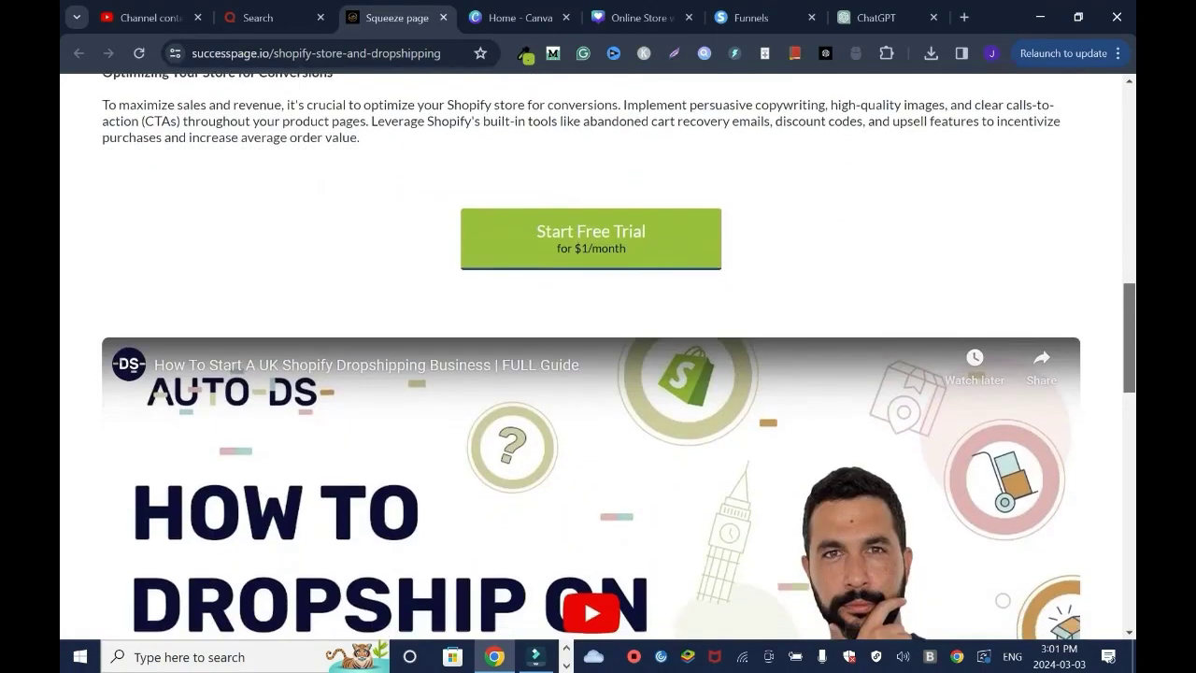
{"action": "scroll", "coordinate": [598, 355], "scroll_direction": "down", "scroll_amount": 1}
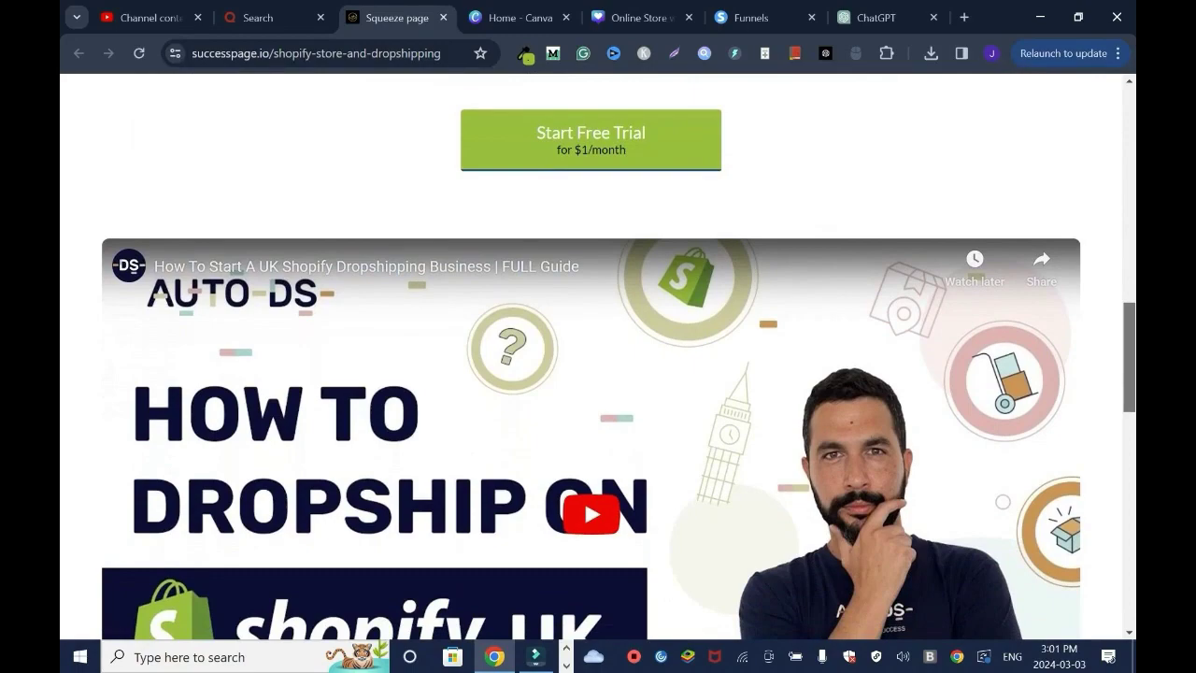
{"action": "scroll", "coordinate": [829, 96], "scroll_direction": "up", "scroll_amount": 5}
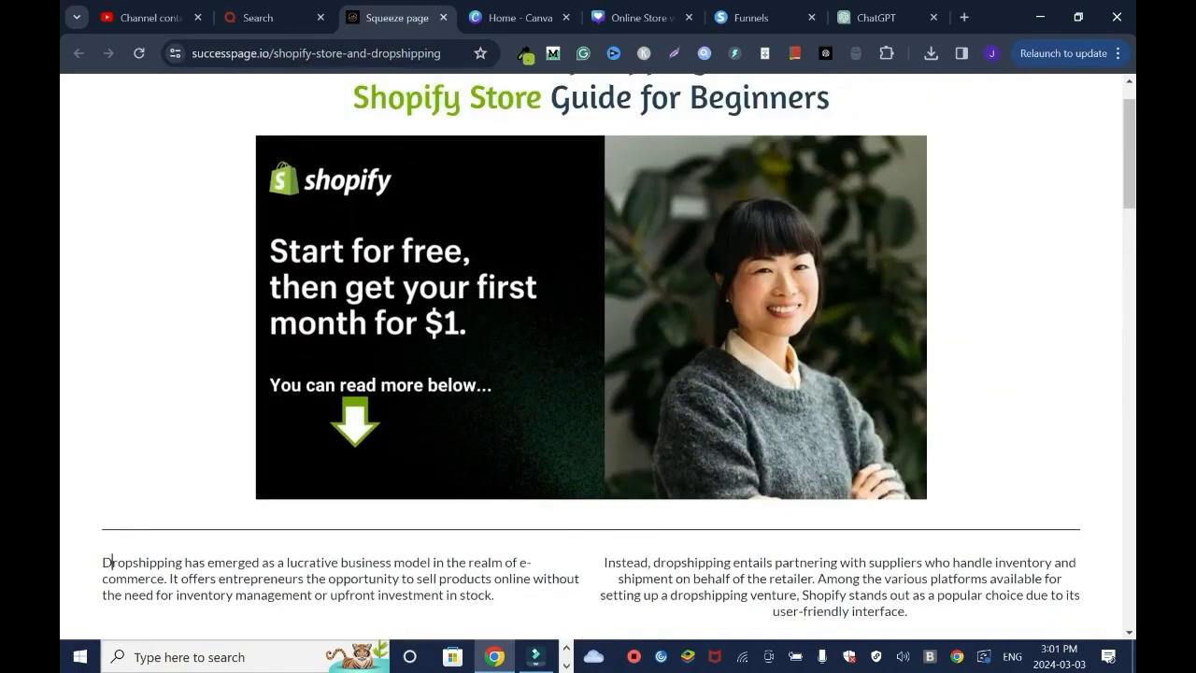
Step: Read through the landing page from the dropshipping introduction to the marketing sections, final Start Free Trial button and affiliate disclosure
{"action": "left_click_drag", "start_coordinate": [101, 561], "coordinate": [164, 578]}
{"action": "scroll", "coordinate": [165, 578], "scroll_direction": "down", "scroll_amount": 6}
{"action": "scroll", "coordinate": [598, 355], "scroll_direction": "down", "scroll_amount": 1}
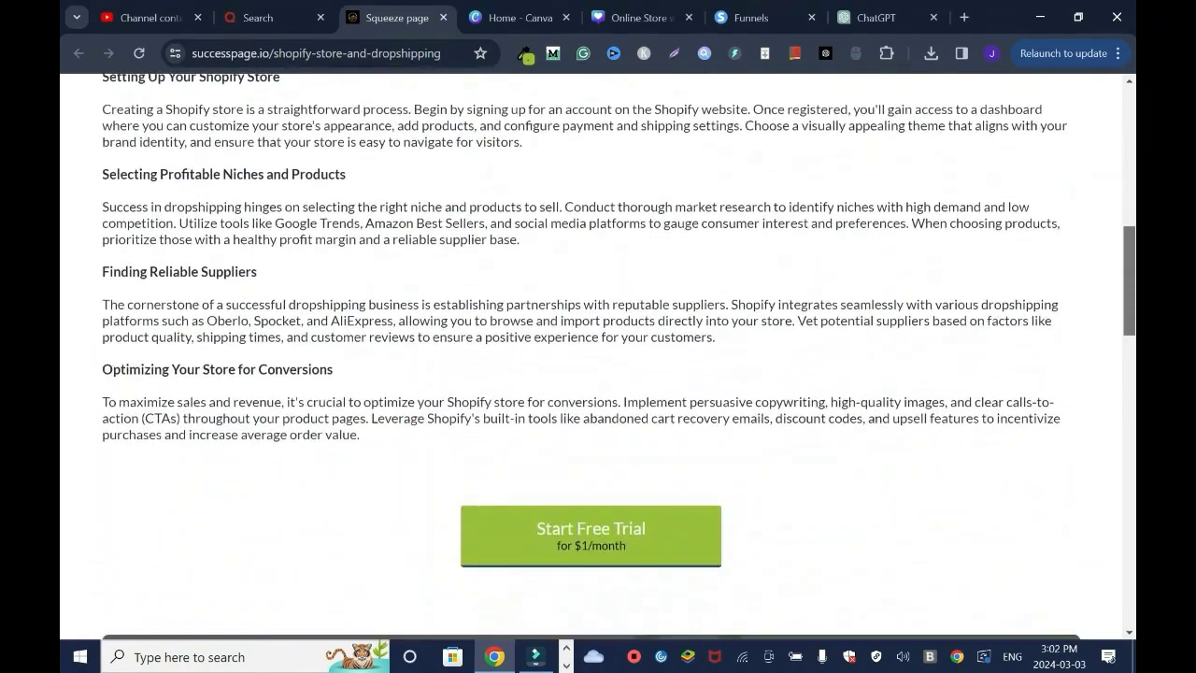
{"action": "scroll", "coordinate": [598, 355], "scroll_direction": "down", "scroll_amount": 3}
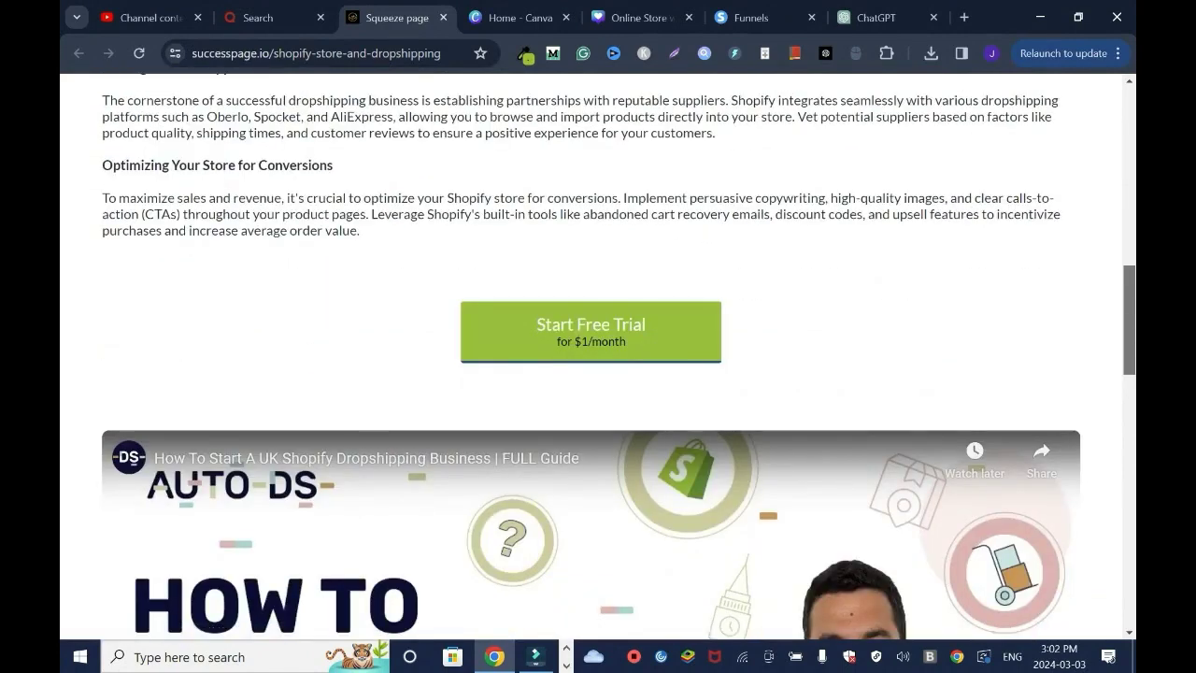
{"action": "scroll", "coordinate": [597, 355], "scroll_direction": "down", "scroll_amount": 5}
{"action": "scroll", "coordinate": [597, 355], "scroll_direction": "down", "scroll_amount": 6}
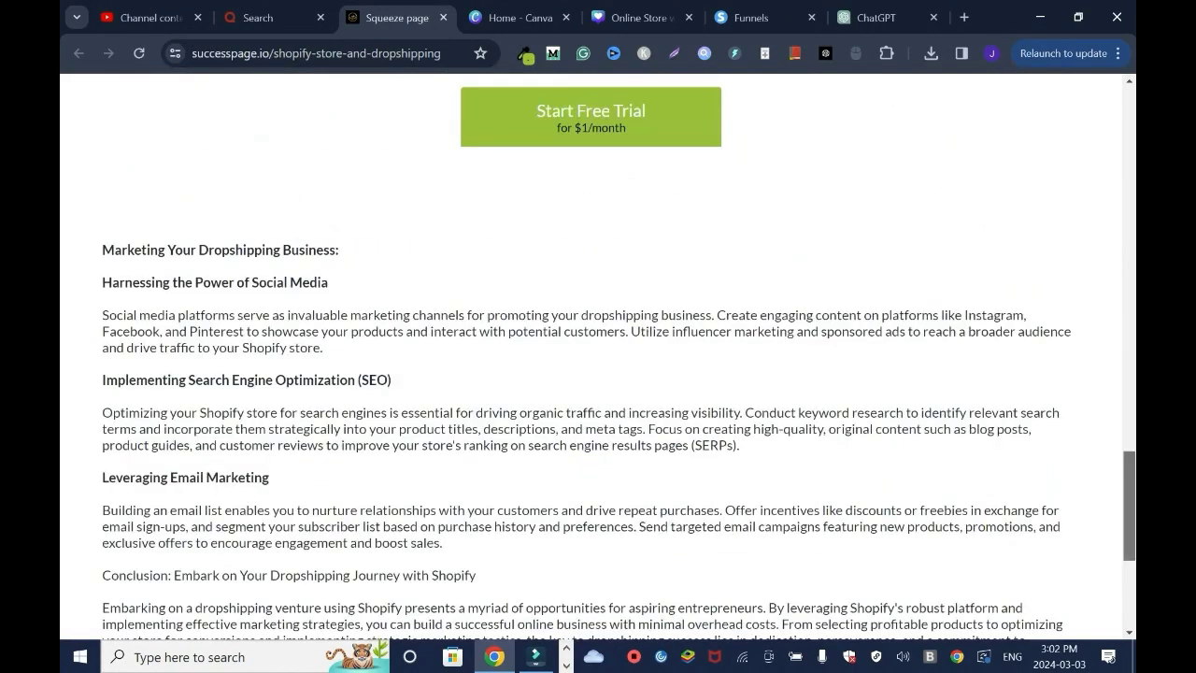
{"action": "scroll", "coordinate": [598, 355], "scroll_direction": "down", "scroll_amount": 2}
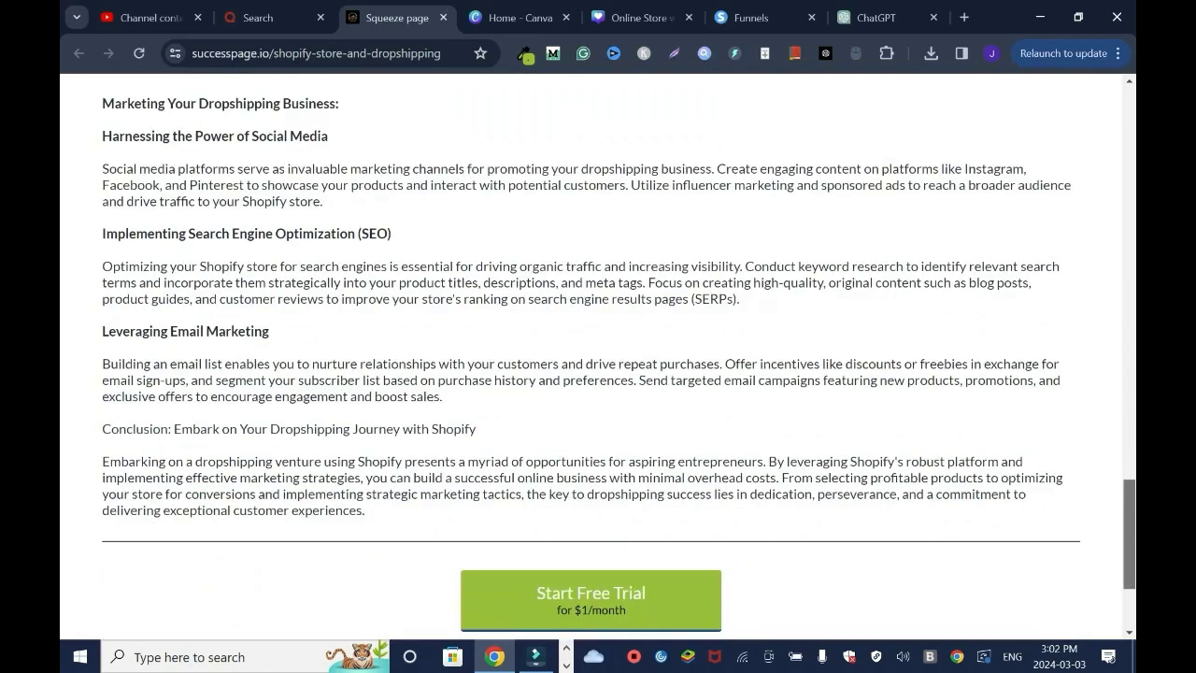
{"action": "scroll", "coordinate": [598, 355], "scroll_direction": "down", "scroll_amount": 2}
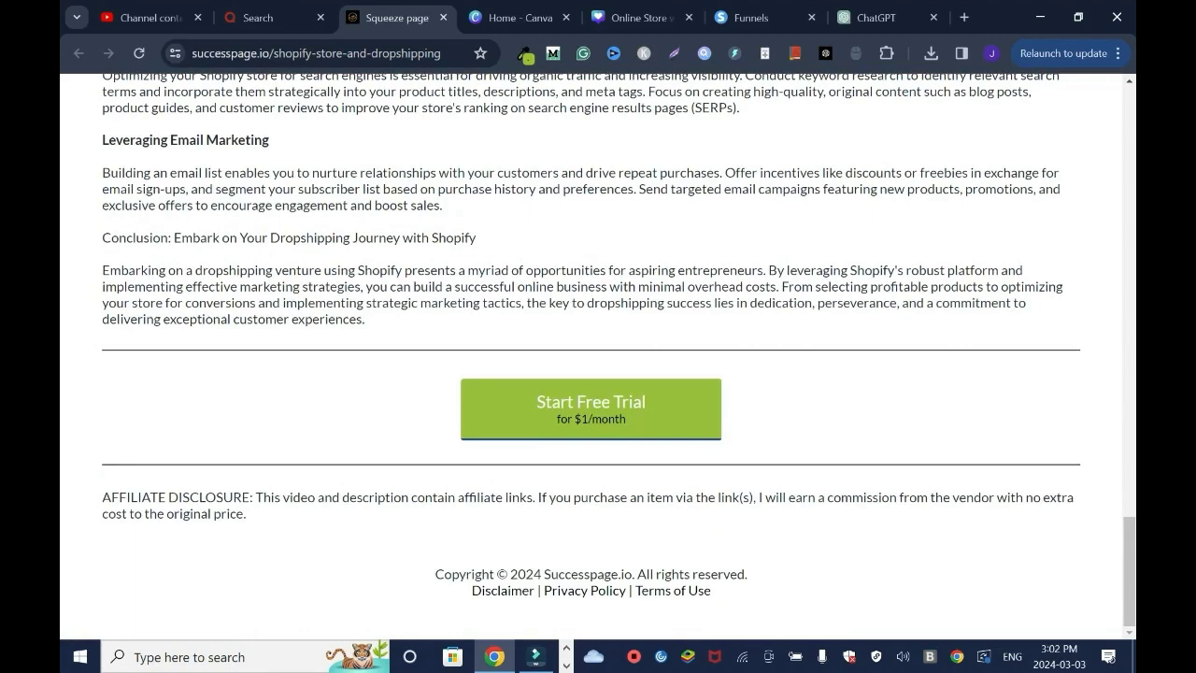
{"action": "left_click_drag", "start_coordinate": [1128, 571], "coordinate": [1129, 142]}
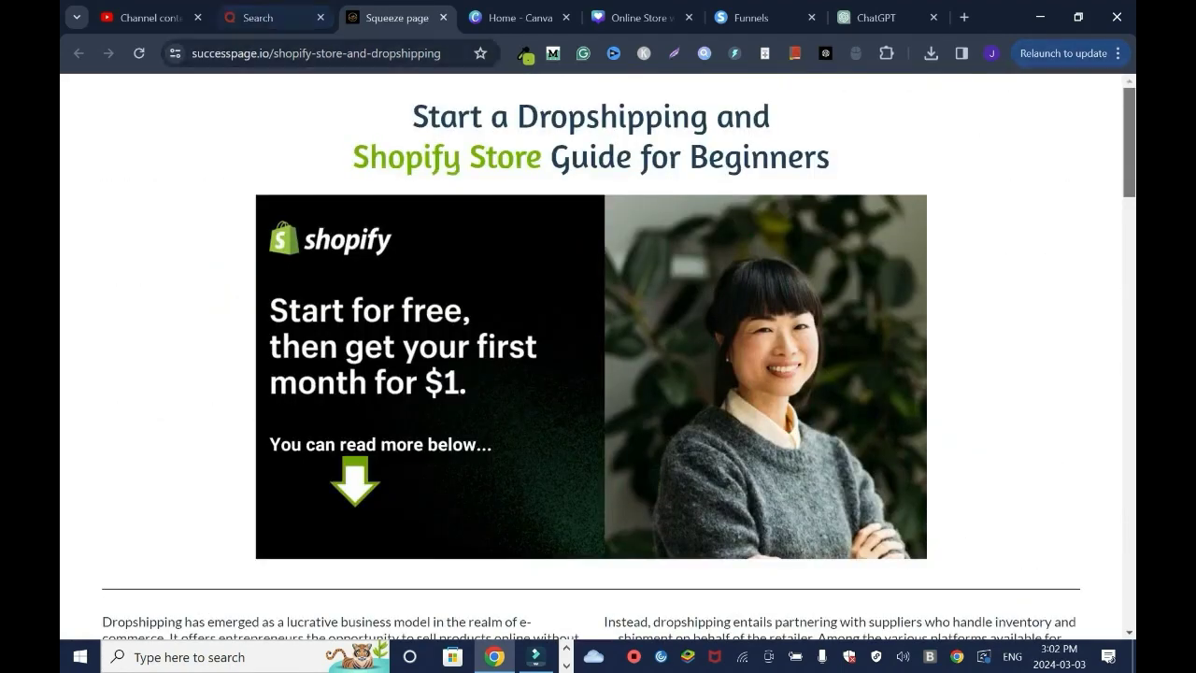
Step: Return to the Quora draft and post the answer with the Blogsdom Administrator credential
{"action": "left_click", "coordinate": [266, 17]}
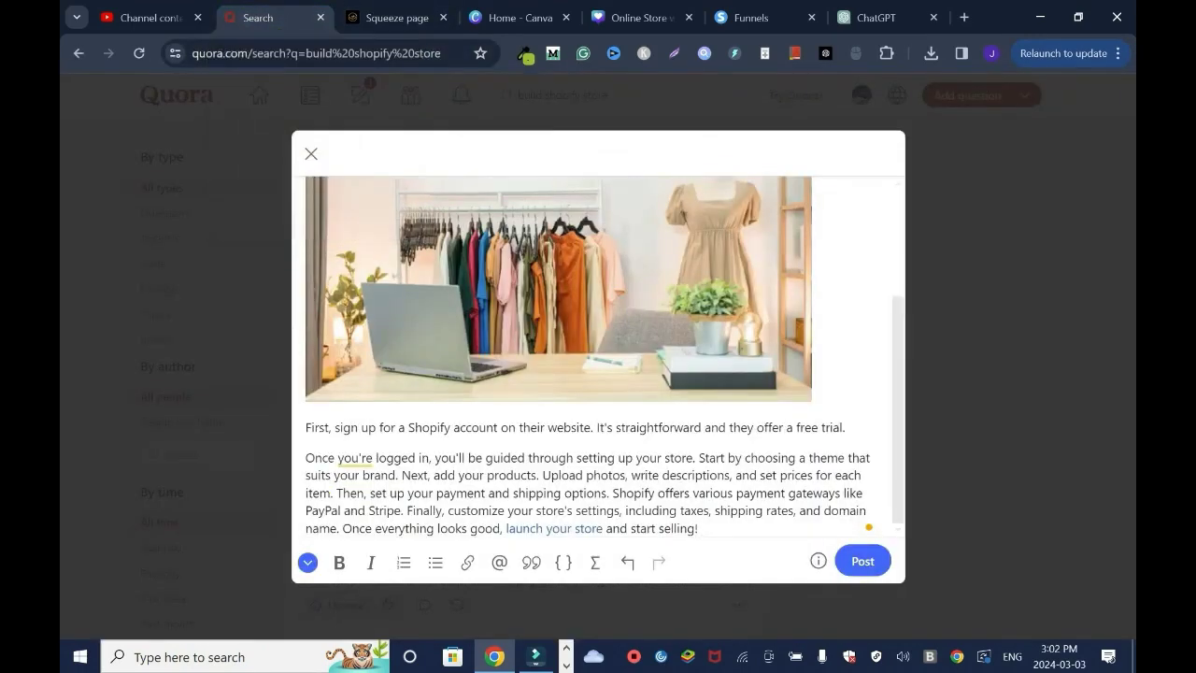
{"action": "left_click", "coordinate": [862, 561]}
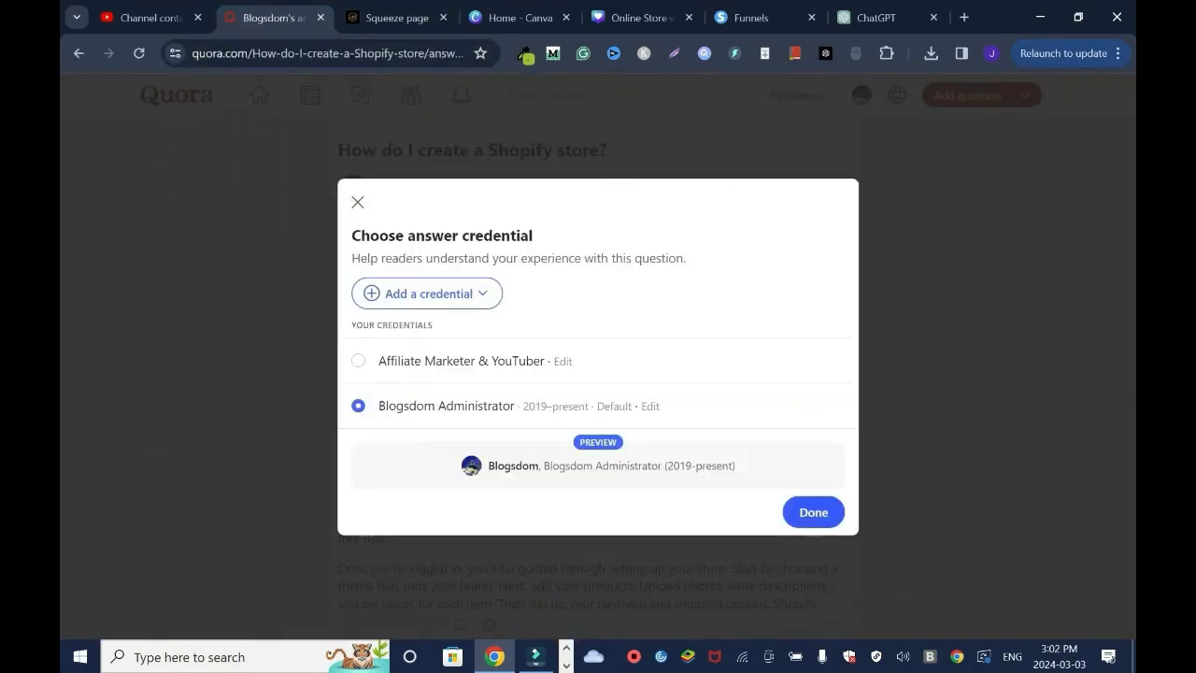
{"action": "left_click", "coordinate": [813, 512]}
Step: Check the published Quora answer's image, text and "launch your store" link, and glance at the channel's video list in YouTube Studio
{"action": "scroll", "coordinate": [597, 374], "scroll_direction": "down", "scroll_amount": 1}
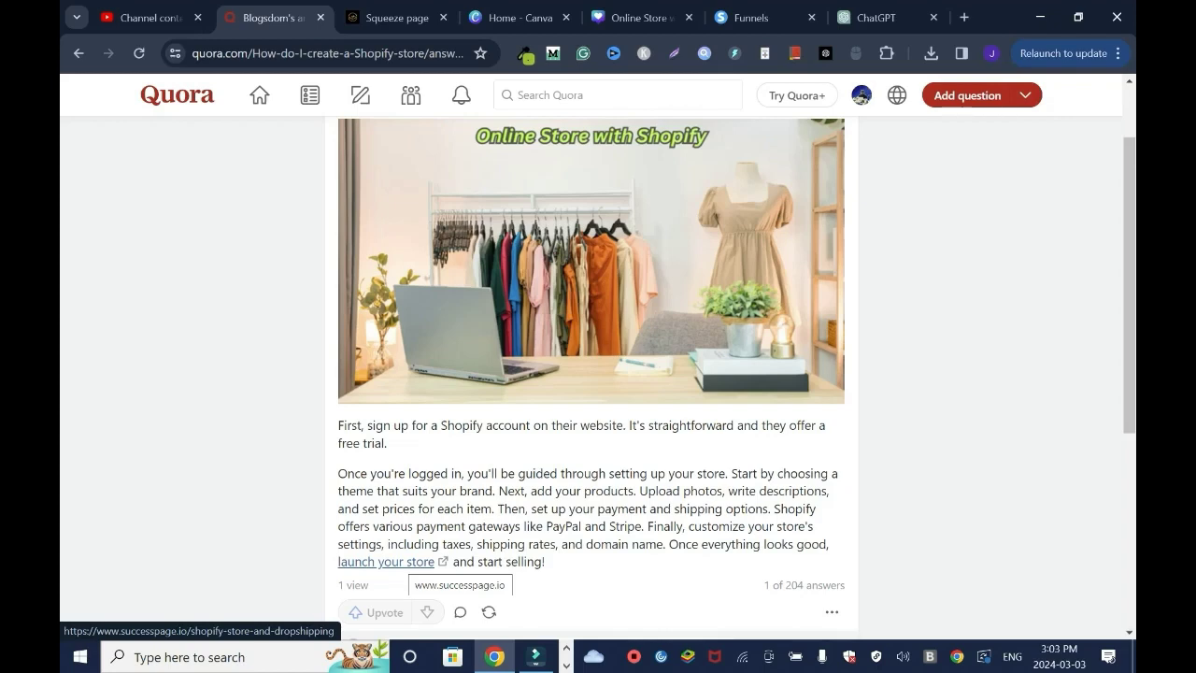
{"action": "scroll", "coordinate": [1128, 280], "scroll_direction": "up", "scroll_amount": 2}
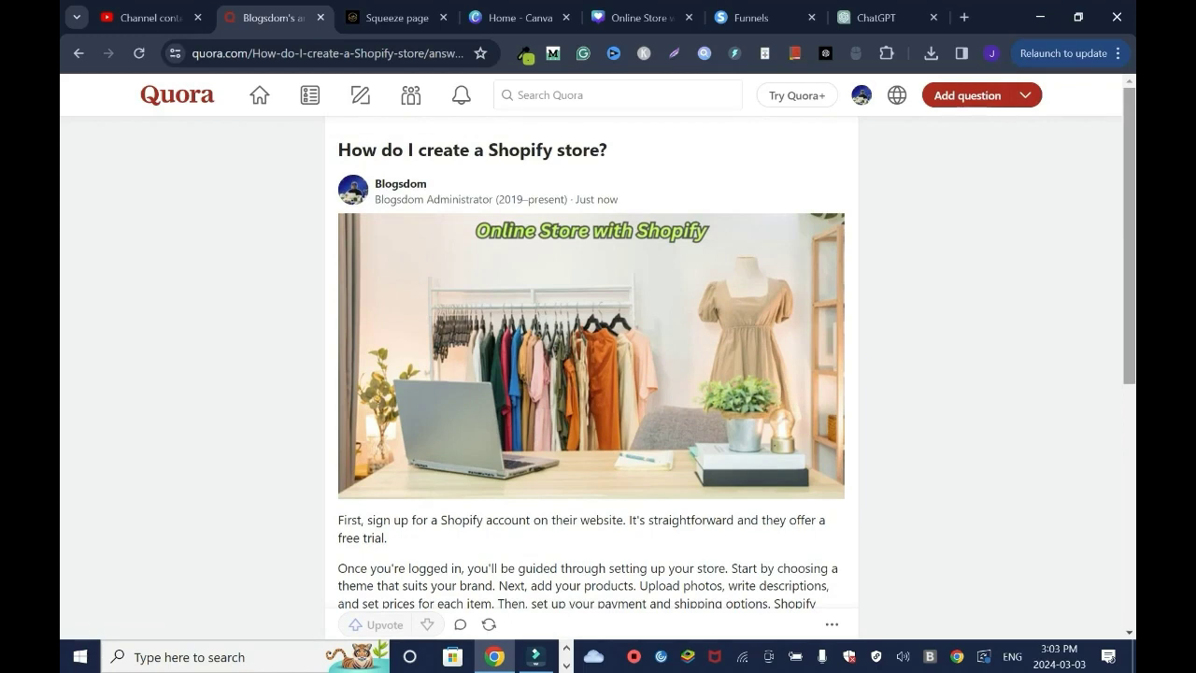
{"action": "scroll", "coordinate": [591, 374], "scroll_direction": "down", "scroll_amount": 2}
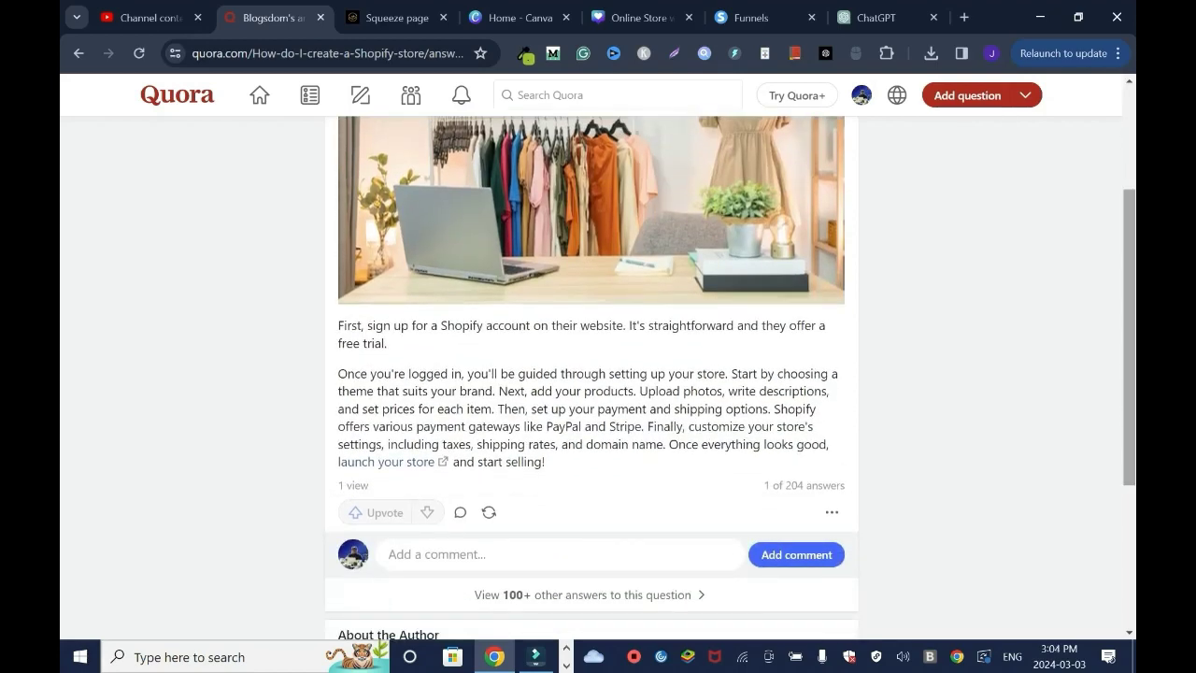
{"action": "scroll", "coordinate": [590, 374], "scroll_direction": "up", "scroll_amount": 2}
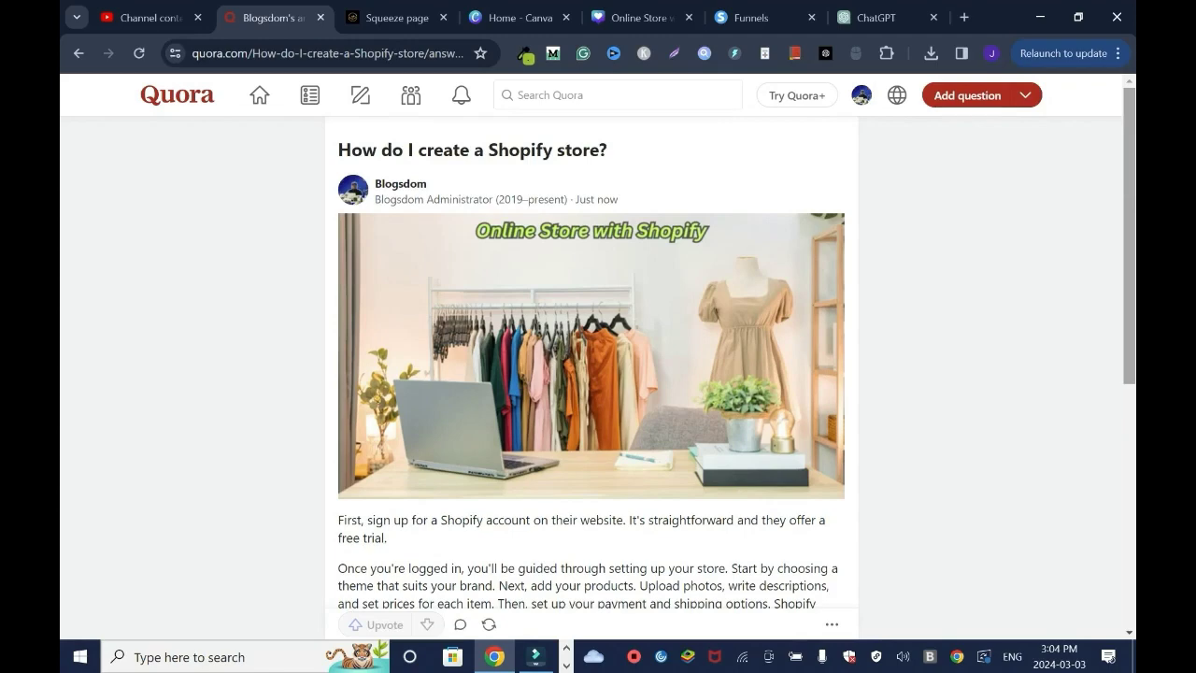
{"action": "left_click", "coordinate": [144, 17]}
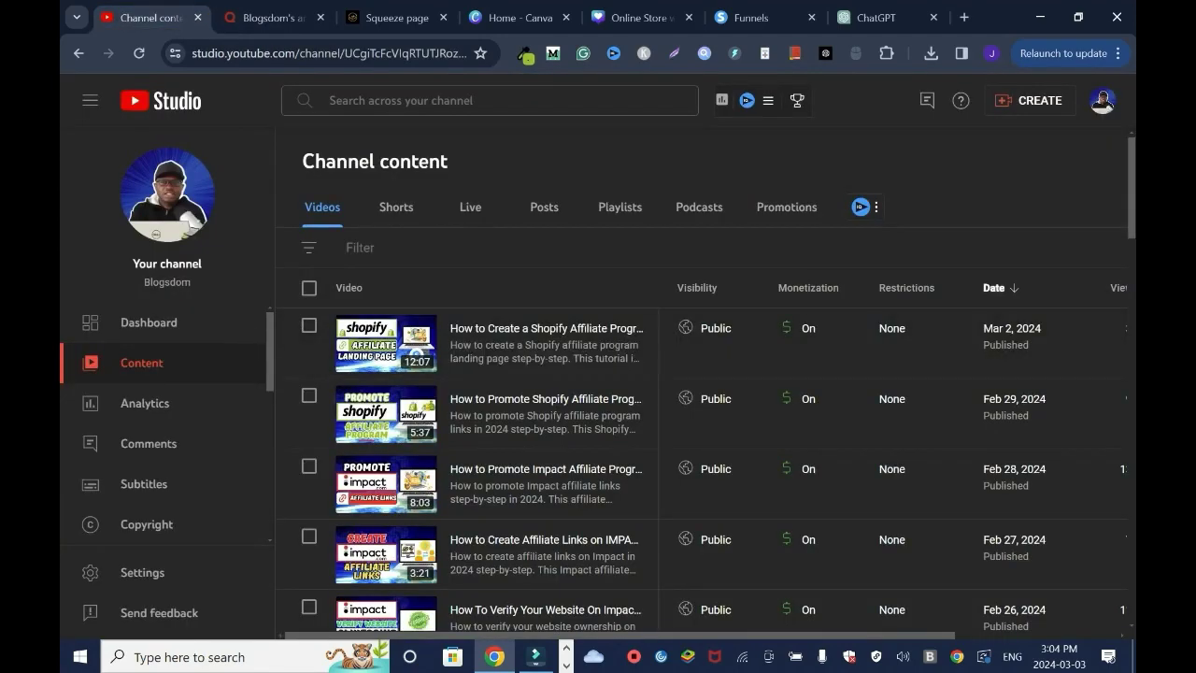
{"action": "left_click", "coordinate": [271, 17]}
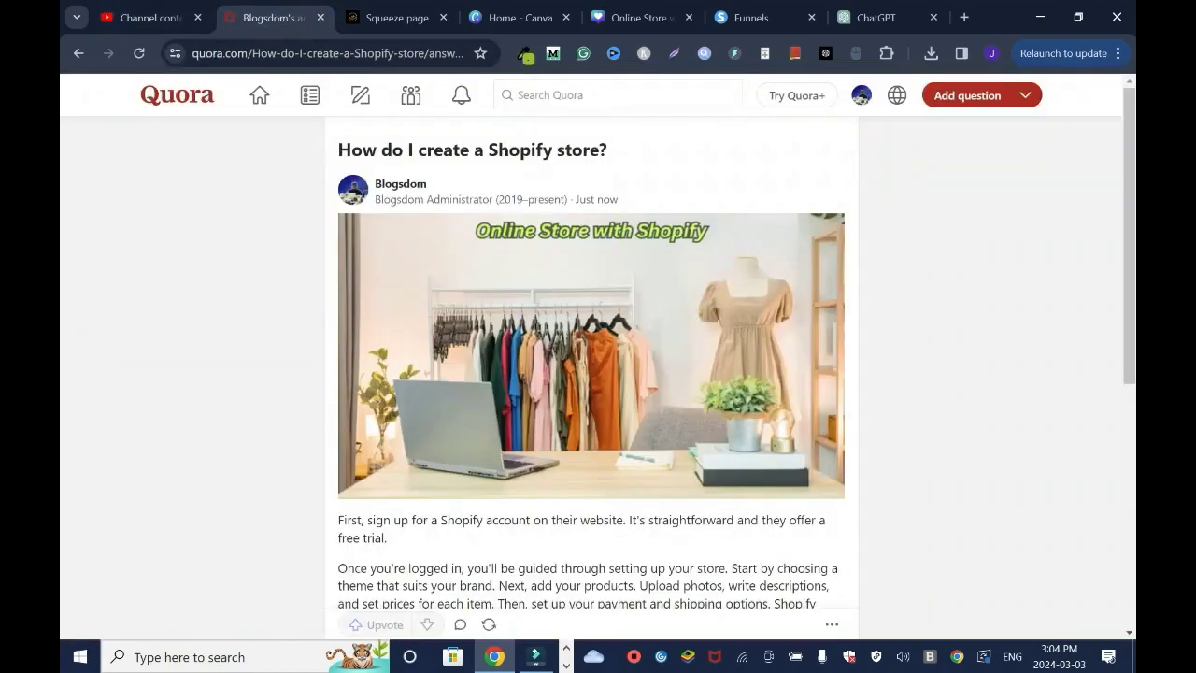